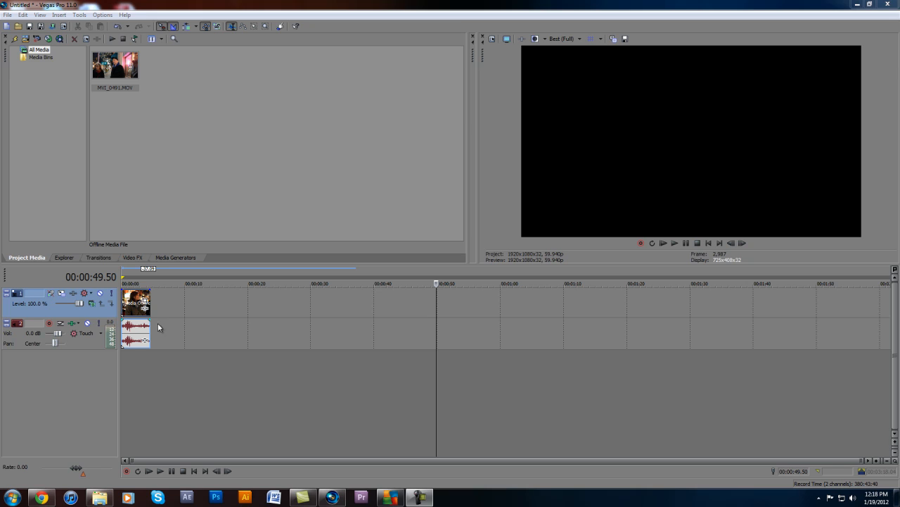
pyautogui.click(135, 304)
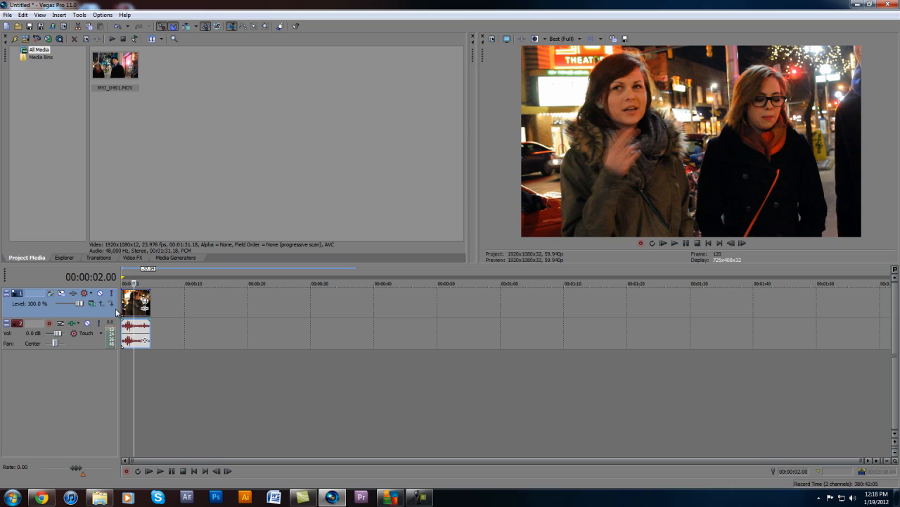
pyautogui.scroll(3, 119, 312)
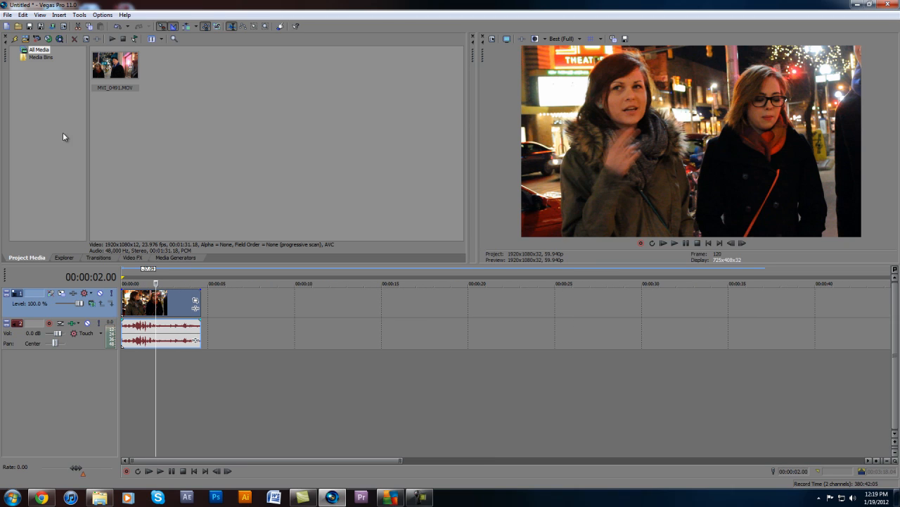
pyautogui.click(8, 15)
pyautogui.click(244, 121)
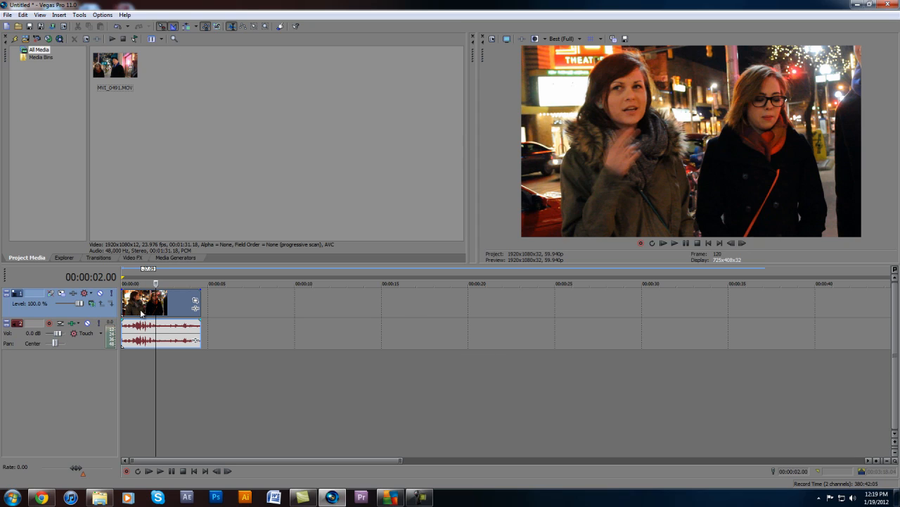
# In the video event's properties, turn off Maintain aspect ratio and select Disable resample
pyautogui.click(184, 297)
pyautogui.rightClick(136, 298)
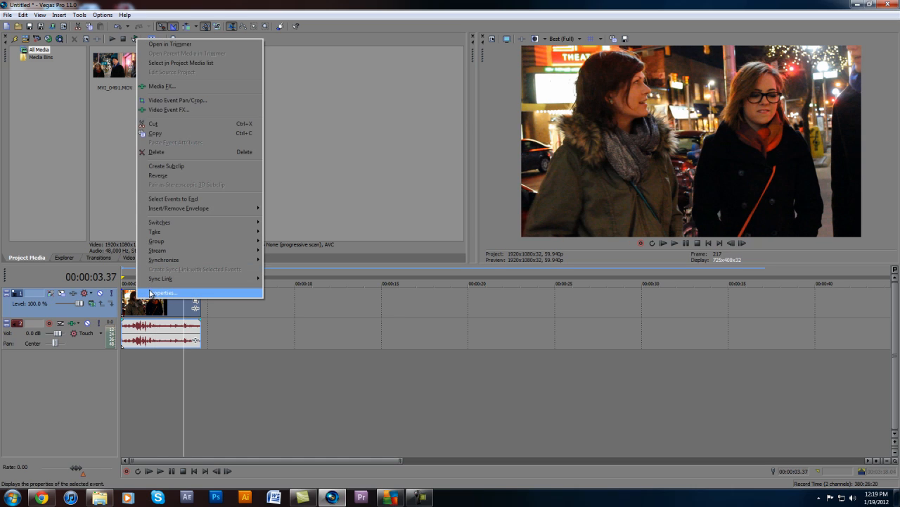
pyautogui.click(152, 294)
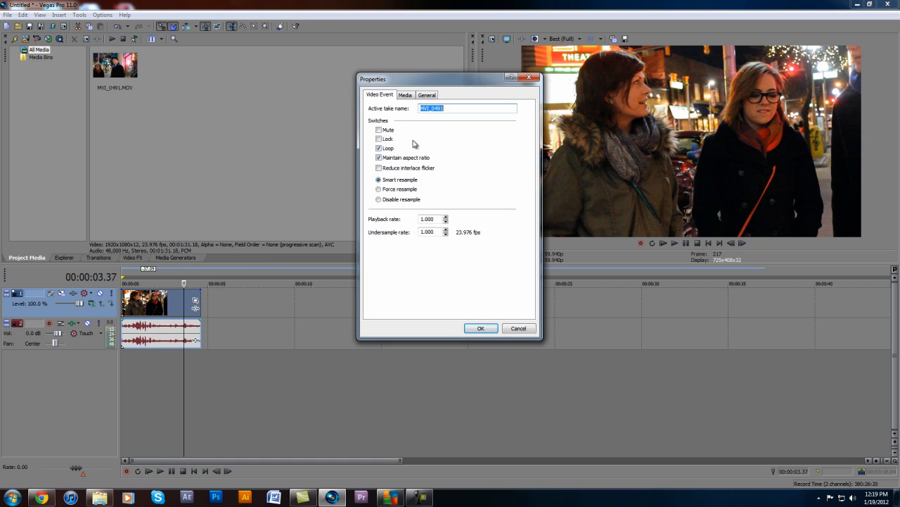
pyautogui.click(380, 158)
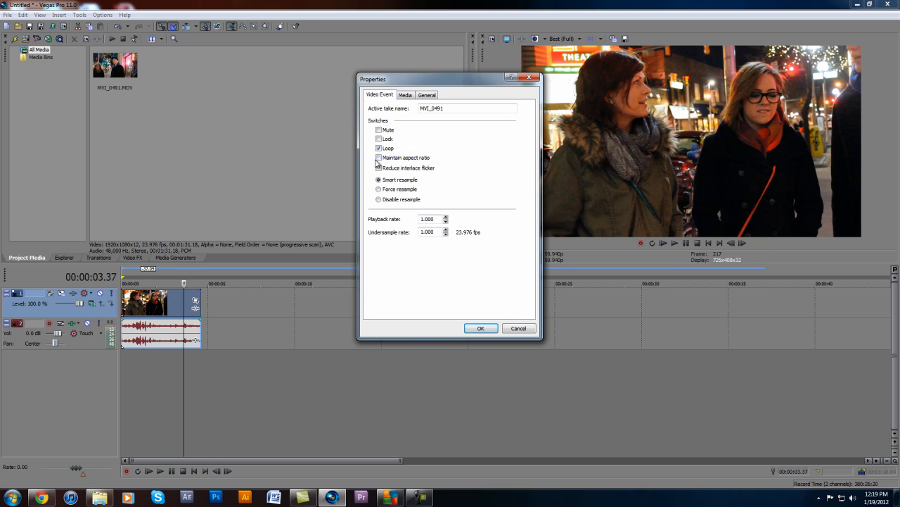
pyautogui.click(481, 329)
# Switch the video event's resampling to Smart resample to compare the preview
pyautogui.click(169, 301)
pyautogui.rightClick(169, 301)
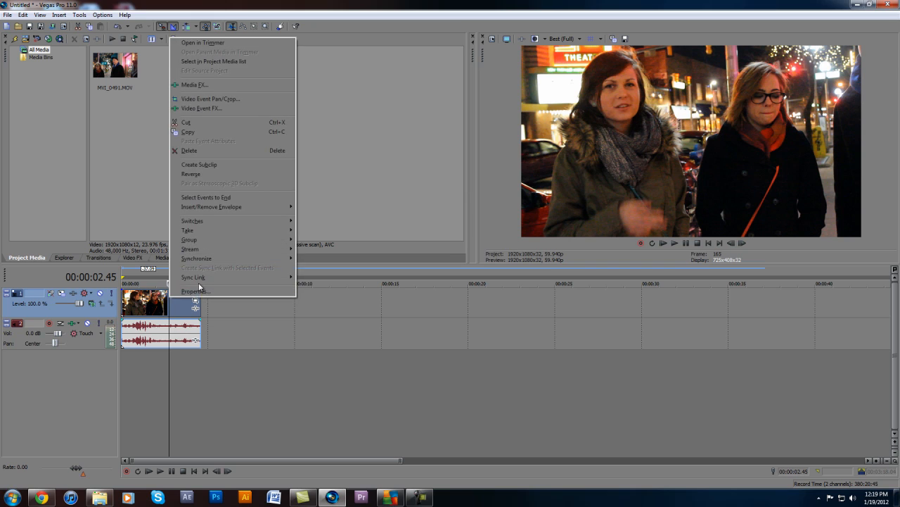
pyautogui.click(196, 291)
pyautogui.click(378, 180)
pyautogui.click(481, 327)
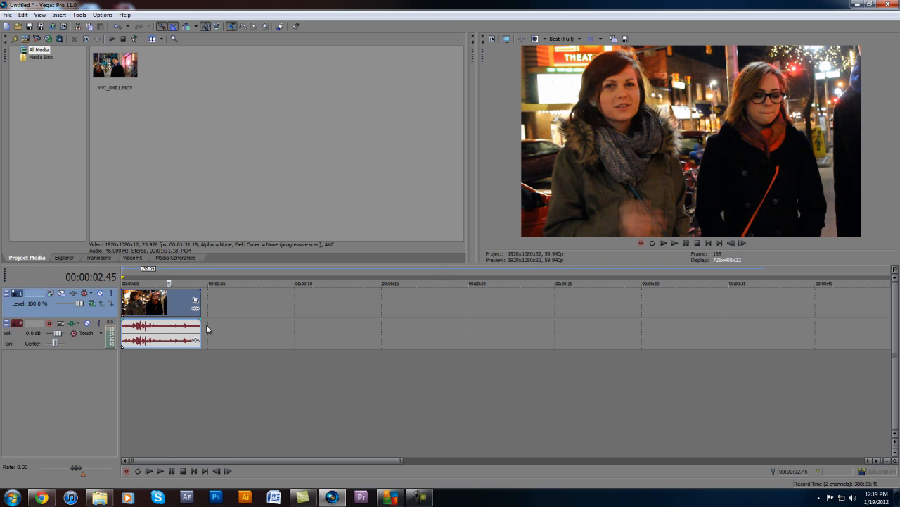
# Set the video event's resampling back to Disable resample
pyautogui.rightClick(169, 302)
pyautogui.click(194, 293)
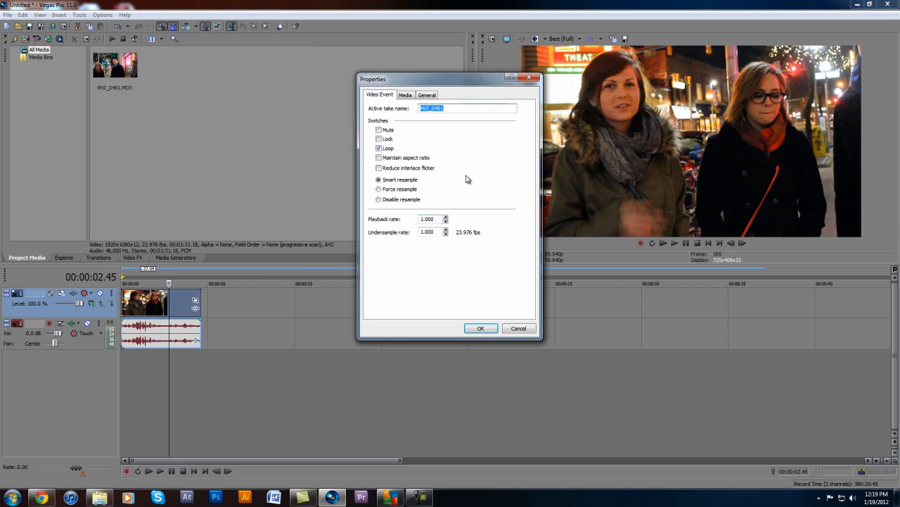
pyautogui.click(380, 200)
pyautogui.click(480, 328)
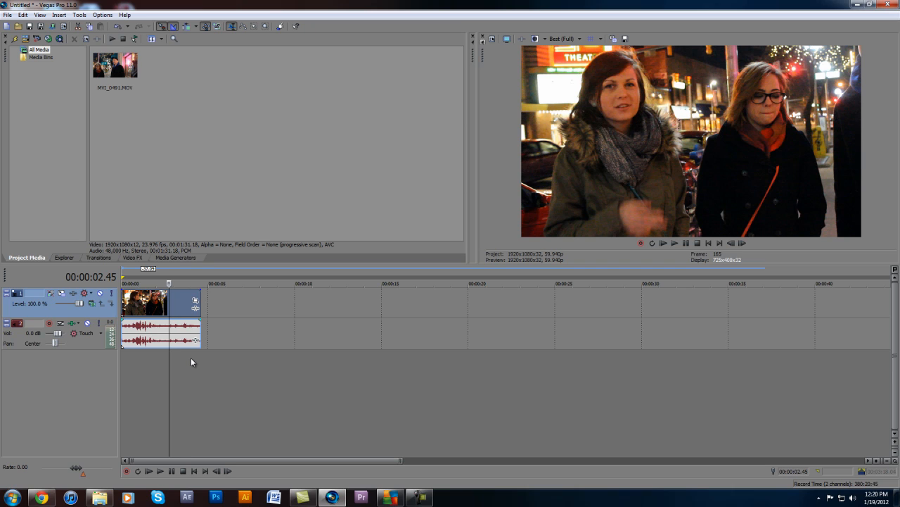
# Try the Color Curves Increase Contrast preset on the video clip, switch the effect off and close its settings
pyautogui.click(125, 258)
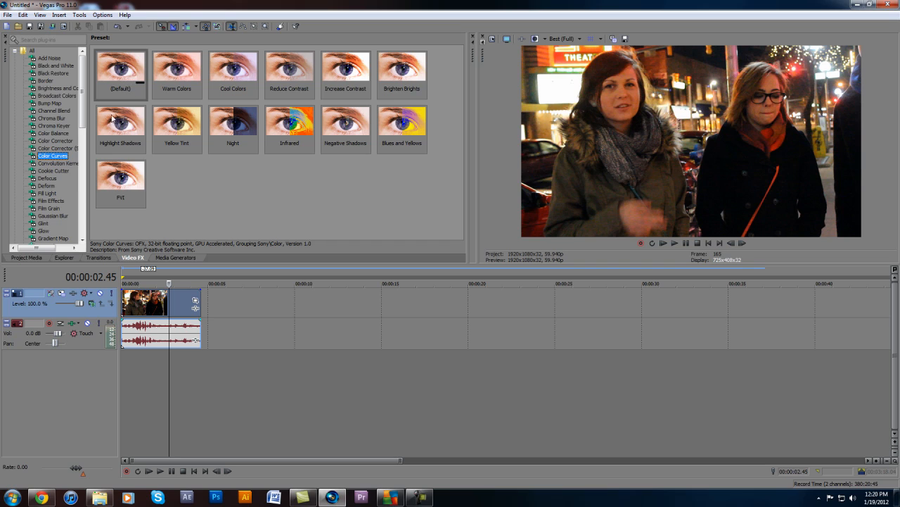
pyautogui.moveTo(345, 70); pyautogui.dragTo(160, 310)
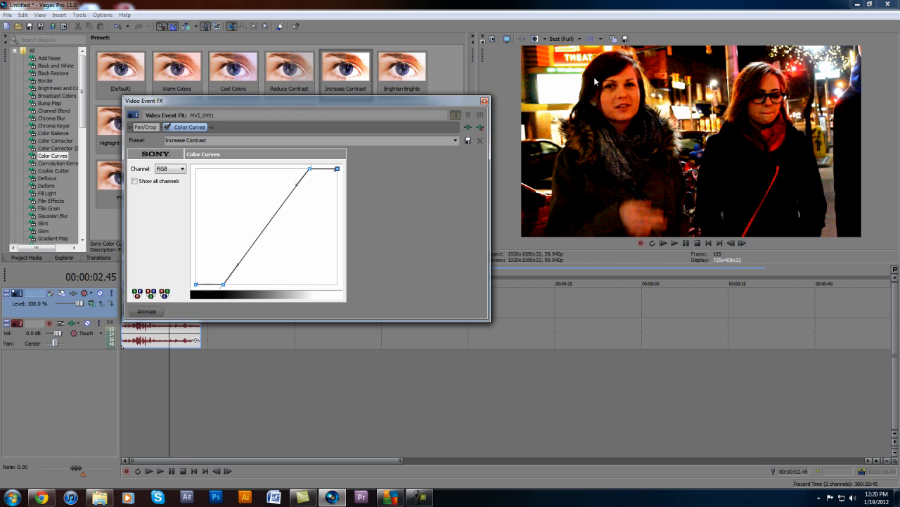
pyautogui.click(167, 128)
pyautogui.click(485, 102)
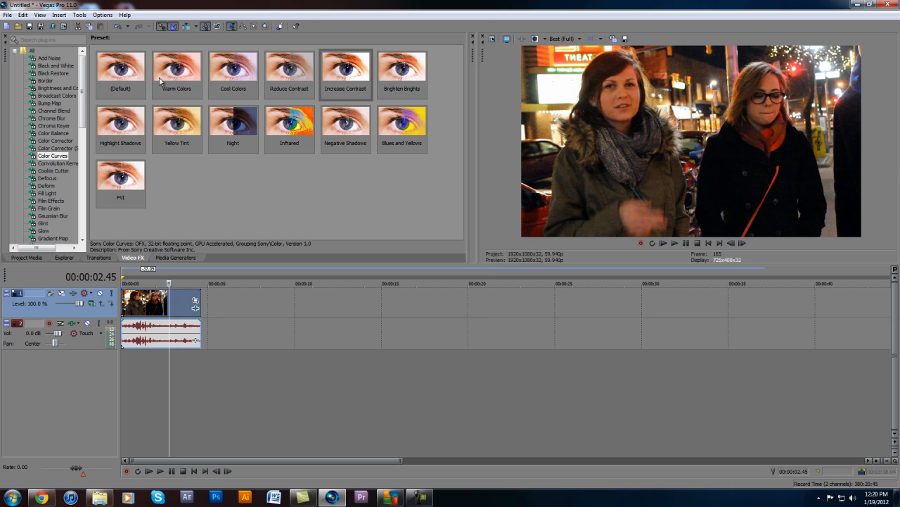
# Add a default Color Curves effect to the clip, bend its RGB curve to brighten the highlights, and compare with the effect off and on
pyautogui.moveTo(121, 69); pyautogui.dragTo(163, 304)
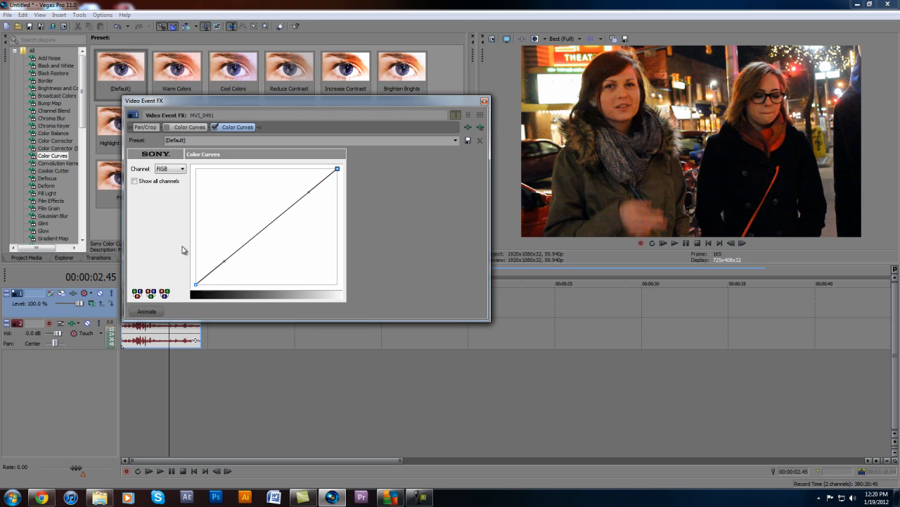
pyautogui.moveTo(267, 100); pyautogui.dragTo(383, 223)
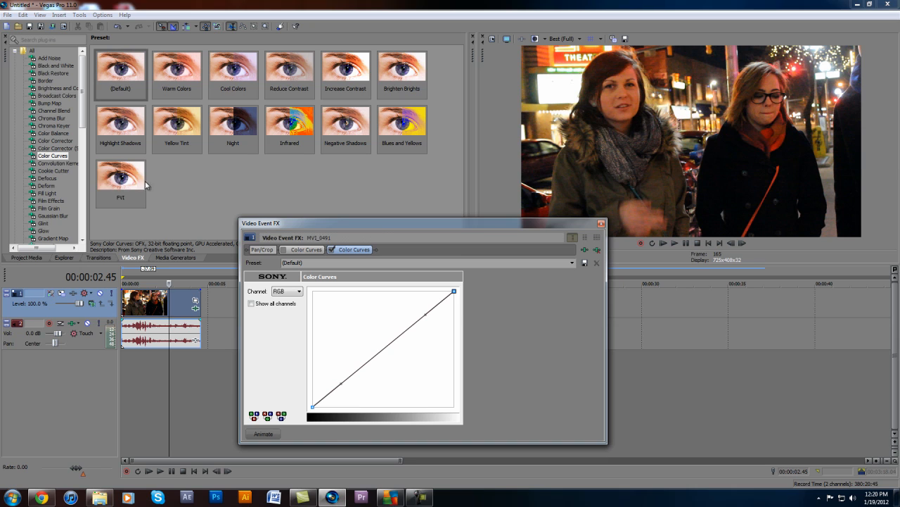
pyautogui.moveTo(304, 222); pyautogui.dragTo(174, 71)
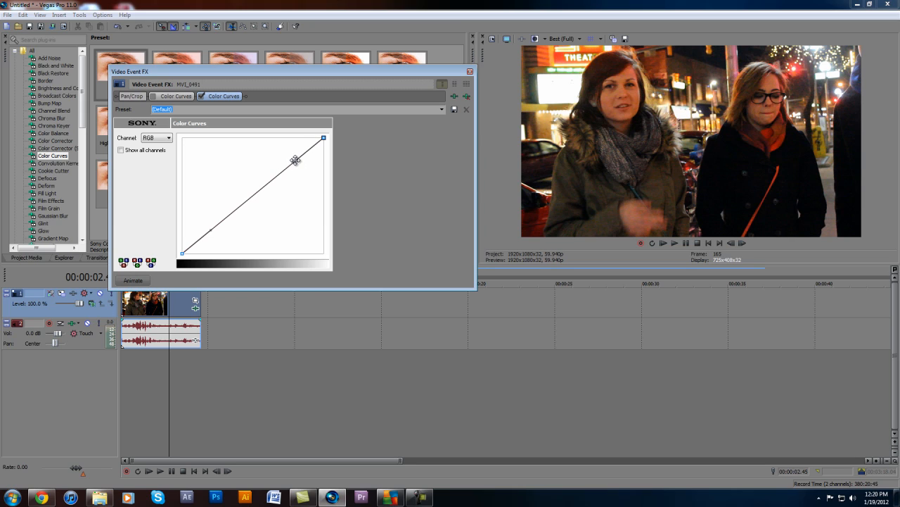
pyautogui.moveTo(295, 161); pyautogui.dragTo(273, 136)
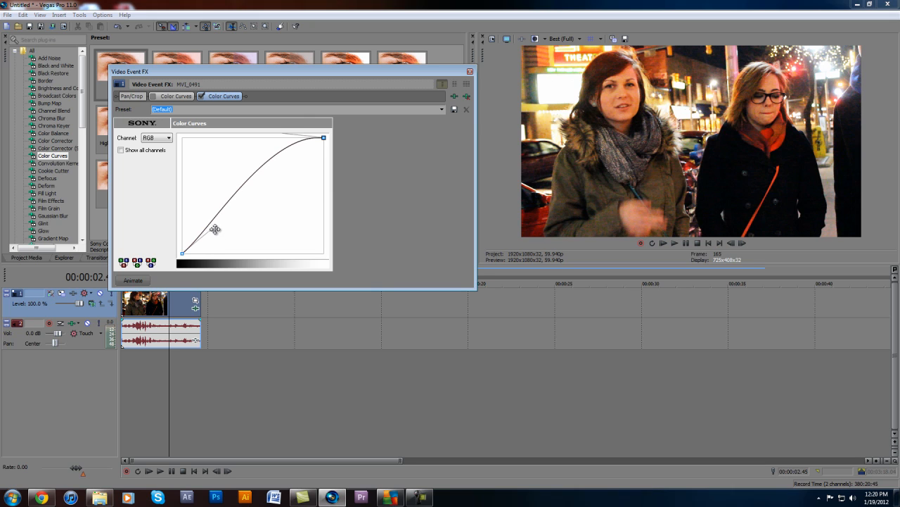
pyautogui.moveTo(209, 225); pyautogui.dragTo(214, 231)
pyautogui.click(202, 96)
pyautogui.click(202, 96)
# Lower the highlight handle of the Red channel curve and disable this Color Curves effect
pyautogui.click(158, 138)
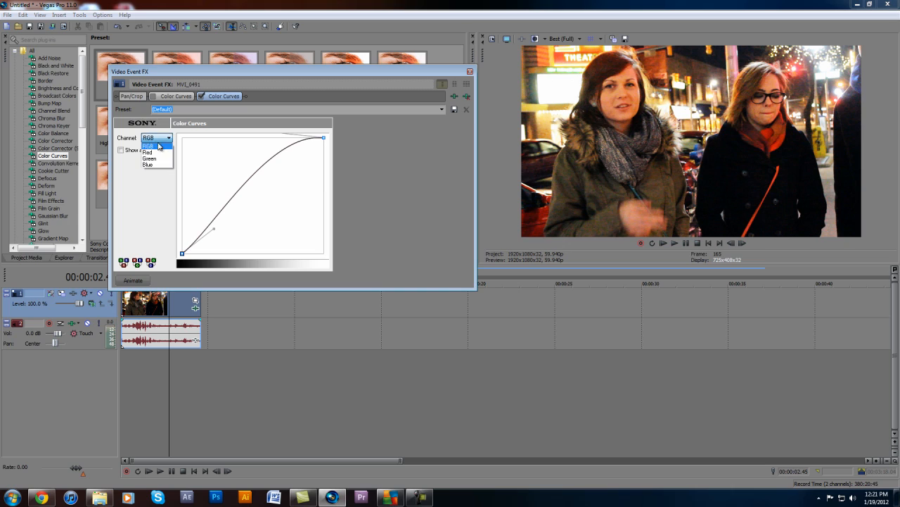
pyautogui.click(161, 153)
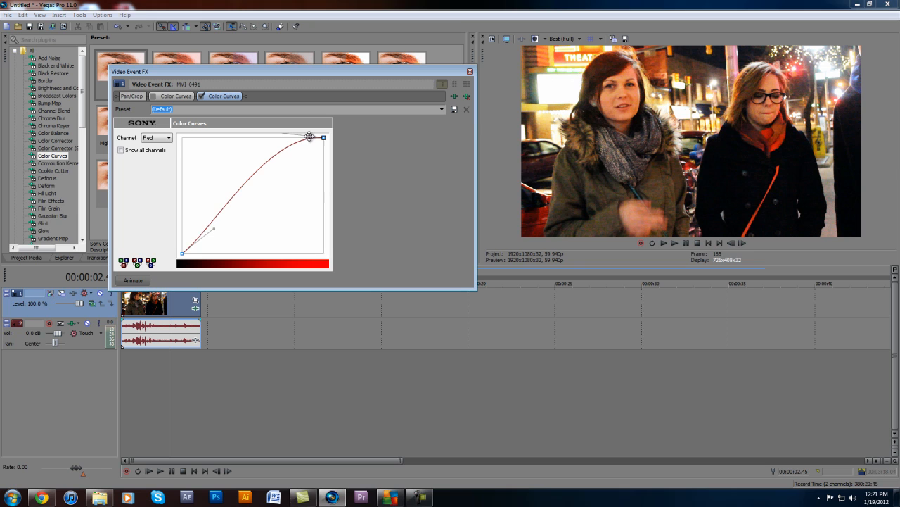
pyautogui.moveTo(308, 137); pyautogui.dragTo(270, 149)
pyautogui.click(200, 97)
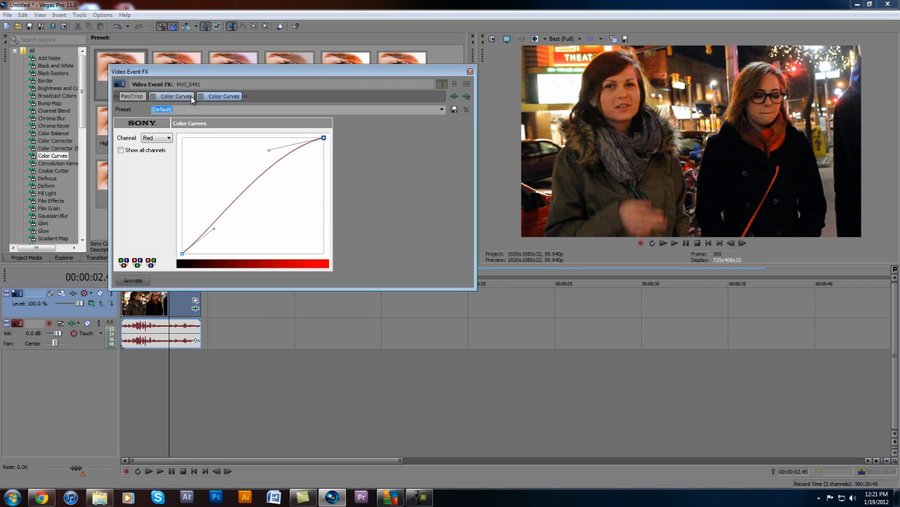
# Add another default Color Curves effect to the clip, lift its RGB highlights and lower the highlight handle of the Blue channel
pyautogui.click(154, 97)
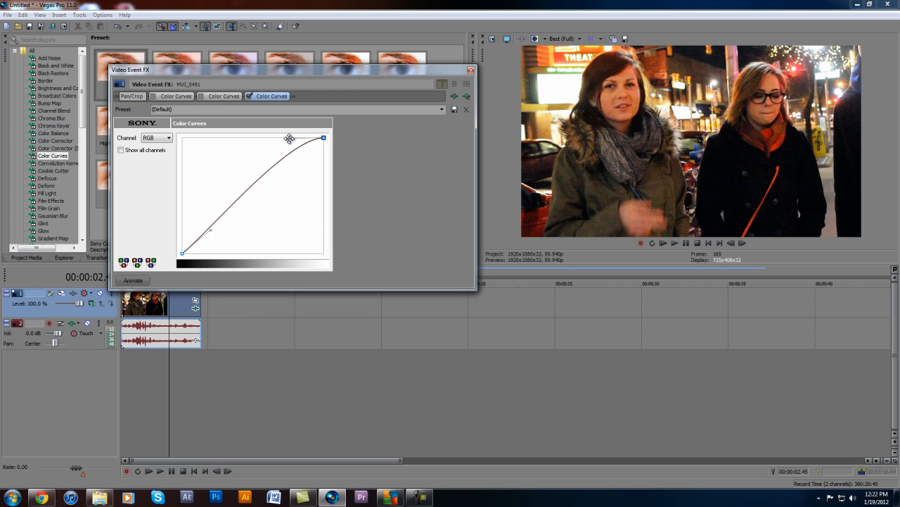
pyautogui.moveTo(289, 139); pyautogui.dragTo(278, 142)
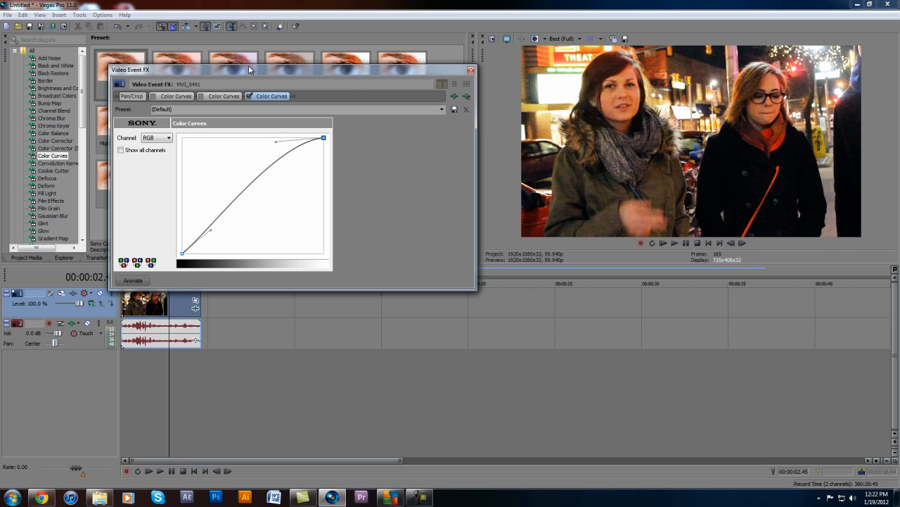
pyautogui.click(156, 138)
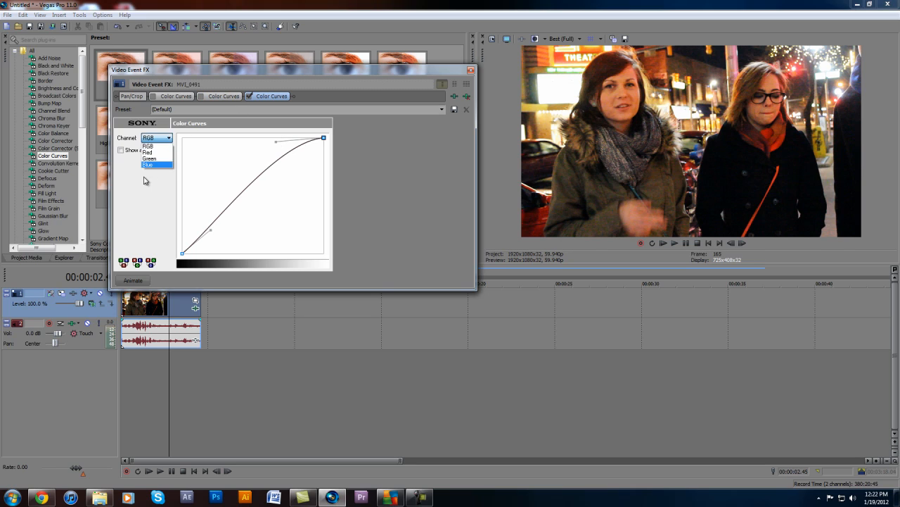
pyautogui.click(150, 171)
pyautogui.moveTo(275, 143); pyautogui.dragTo(289, 160)
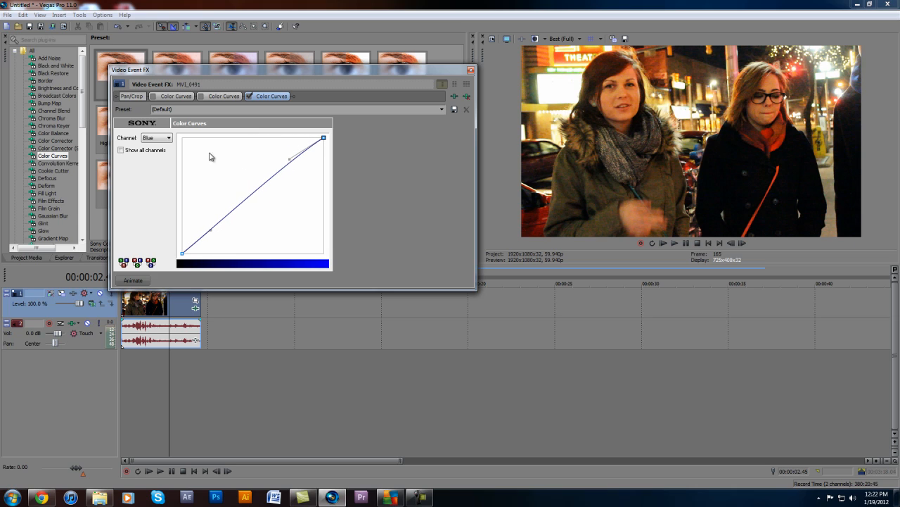
# Raise the highlight handle of the RGB curve slightly and pull its shadow handle down for more contrast
pyautogui.click(156, 138)
pyautogui.click(149, 145)
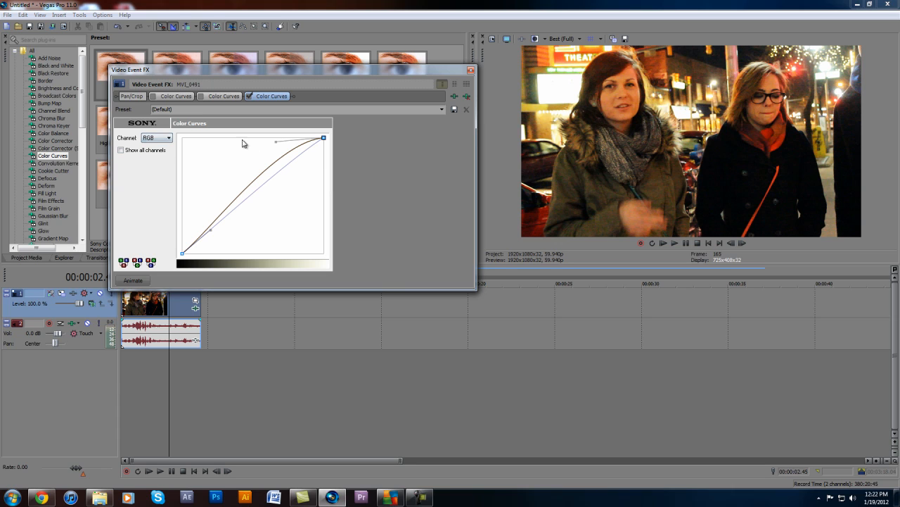
pyautogui.moveTo(272, 136); pyautogui.dragTo(275, 137)
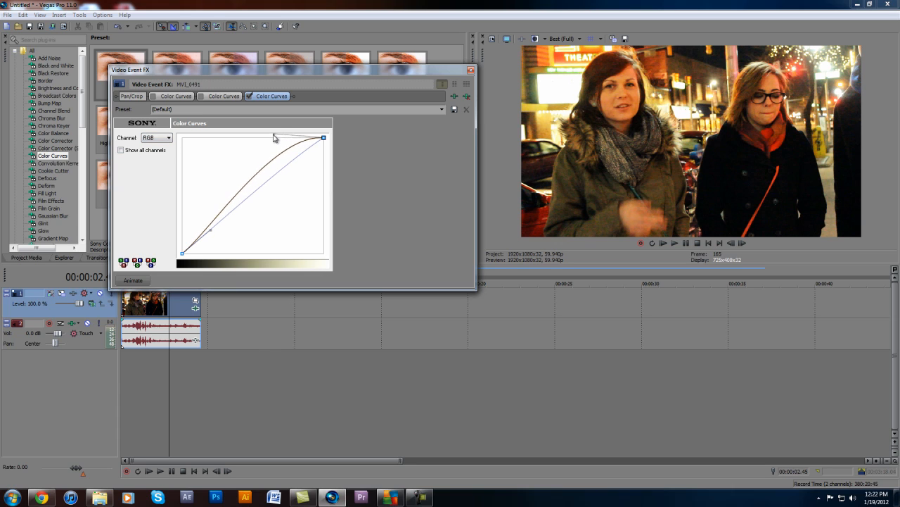
pyautogui.moveTo(208, 232); pyautogui.dragTo(216, 233)
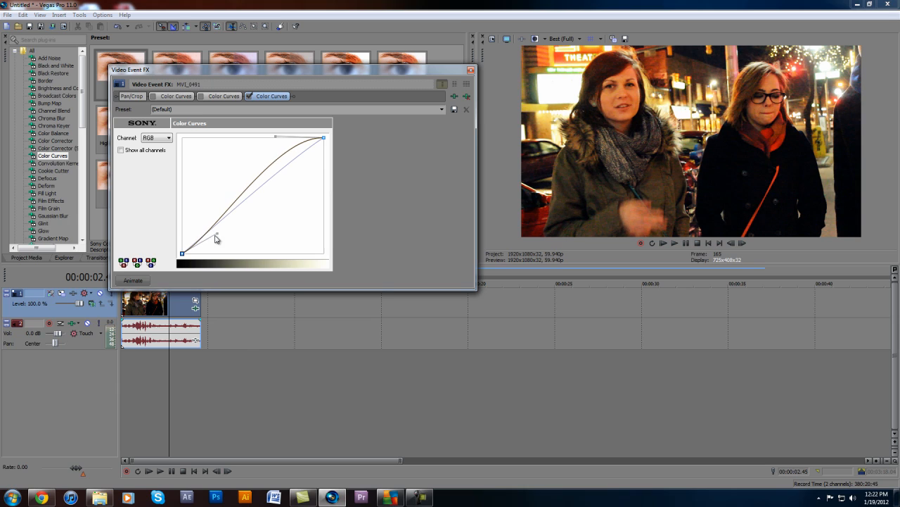
# Save the clip's active curve settings as a Color Curves preset named Tutorial and check it among the effect's presets
pyautogui.click(472, 70)
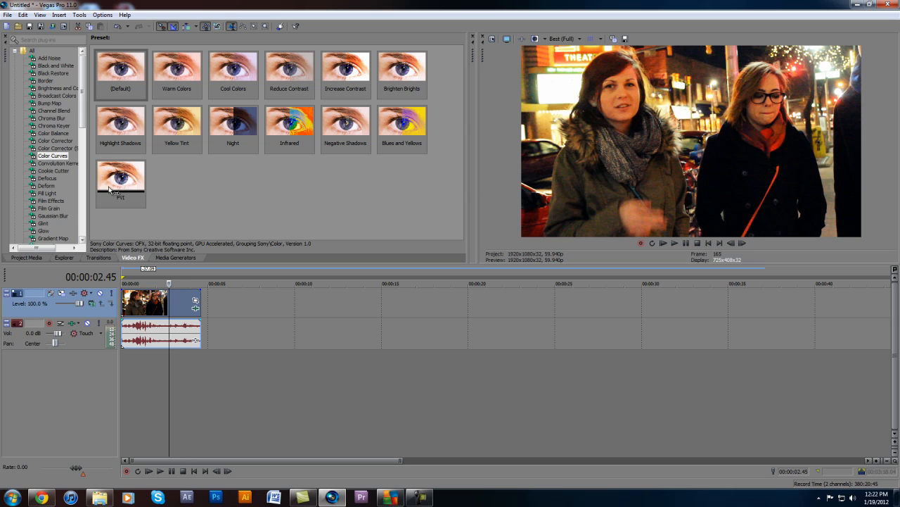
pyautogui.click(196, 308)
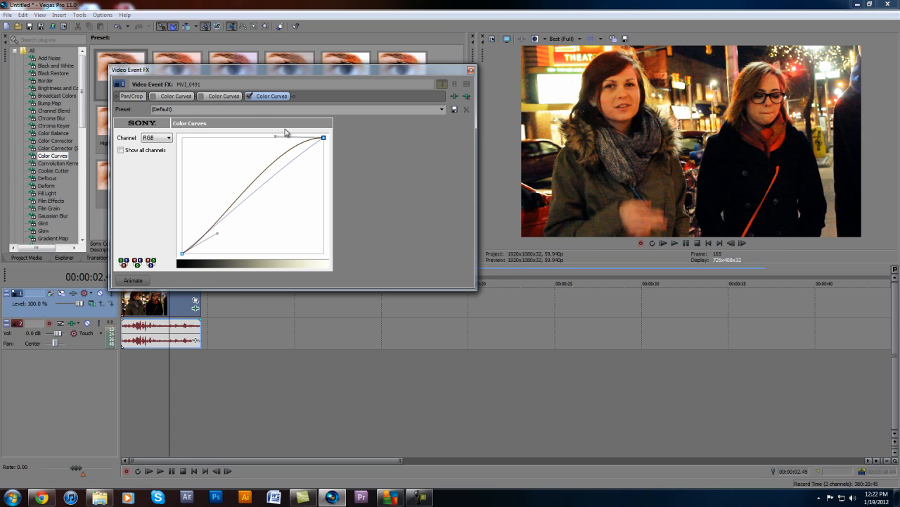
pyautogui.moveTo(207, 110); pyautogui.dragTo(0, 118)
pyautogui.write('Tu')
pyautogui.click(471, 70)
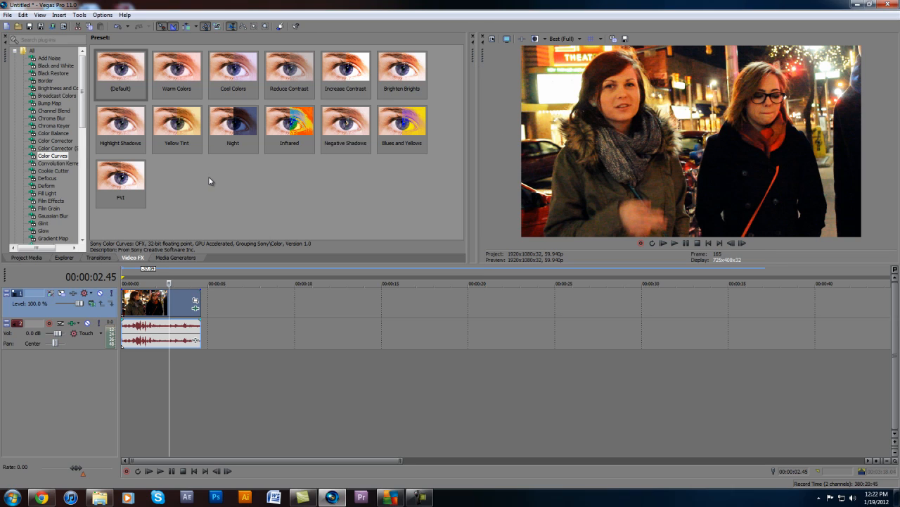
pyautogui.click(55, 141)
pyautogui.click(58, 155)
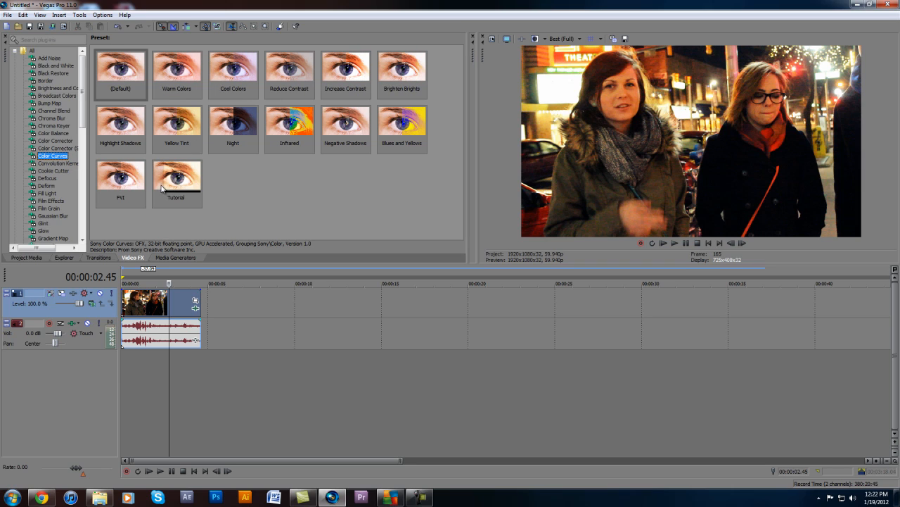
# Add the default Color Corrector (Secondary) effect to the video clip
pyautogui.click(58, 148)
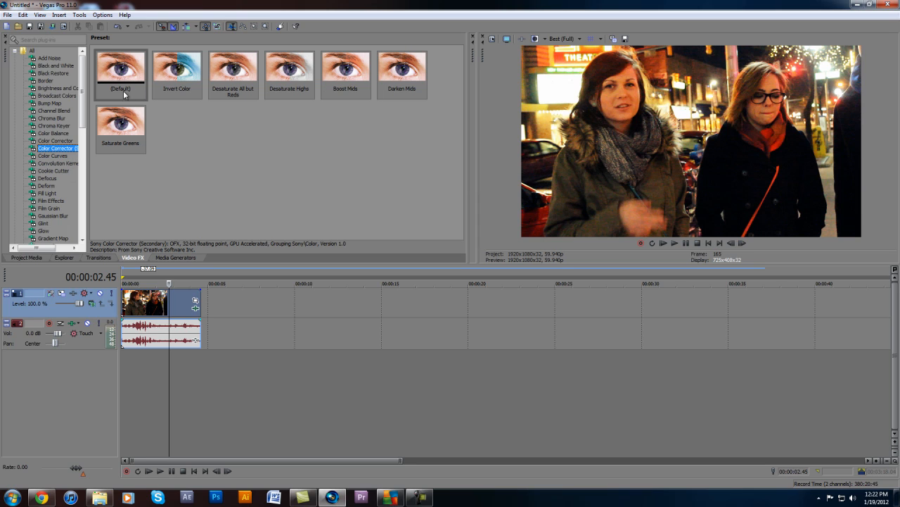
pyautogui.moveTo(91, 163); pyautogui.dragTo(126, 163)
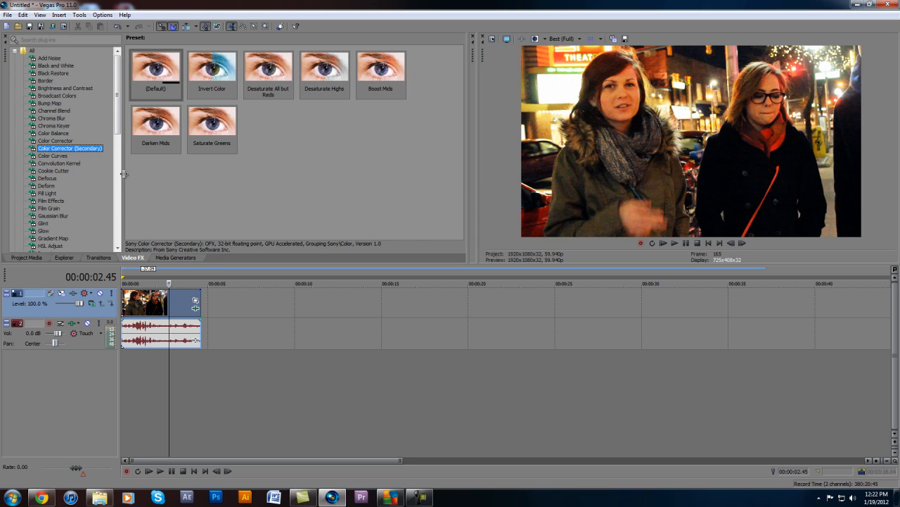
pyautogui.moveTo(157, 69); pyautogui.dragTo(152, 299)
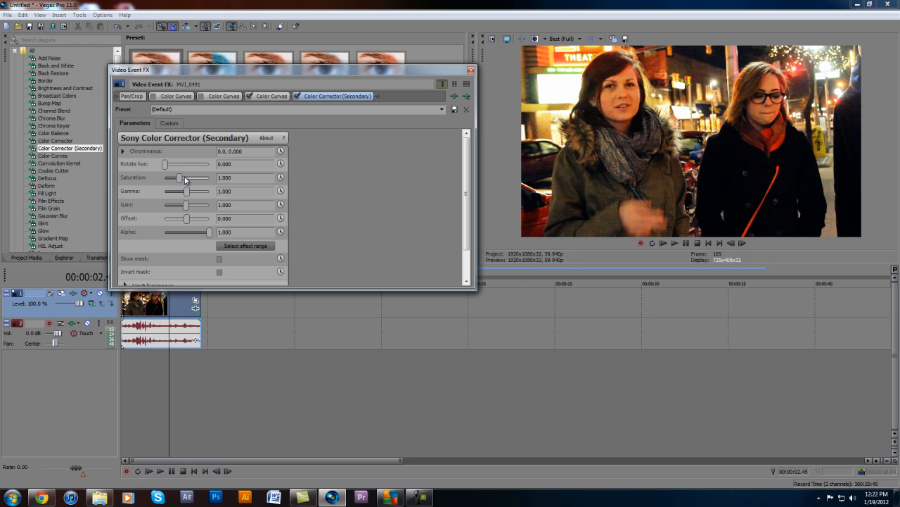
# Set the secondary color corrector's saturation to about 1.105 and its gamma to 1.150
pyautogui.moveTo(187, 178)
pyautogui.mouseDown()
pyautogui.moveTo(254, 180)
pyautogui.moveTo(181, 201)
pyautogui.moveTo(175, 211)
pyautogui.moveTo(179, 205)
pyautogui.moveTo(128, 199)
pyautogui.moveTo(183, 192)
pyautogui.mouseUp()
pyautogui.moveTo(189, 189)
pyautogui.mouseDown()
pyautogui.moveTo(204, 184)
pyautogui.moveTo(190, 190)
pyautogui.mouseUp()
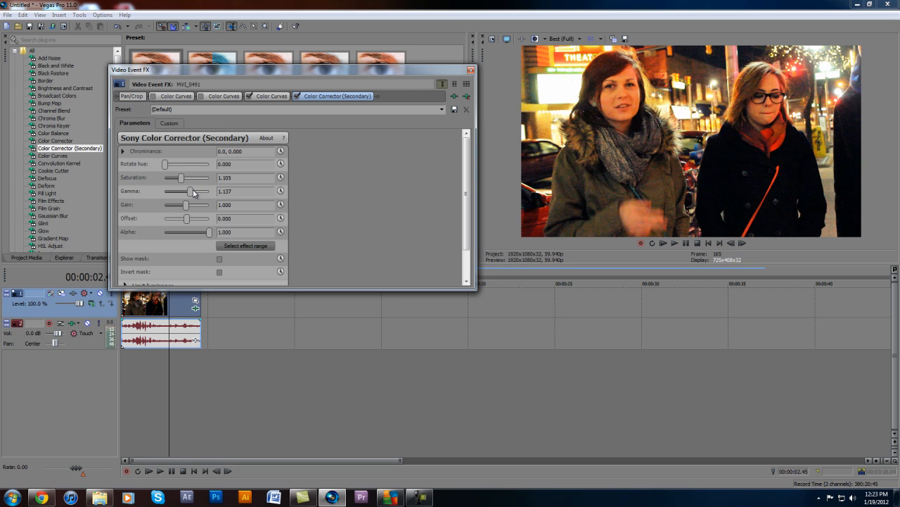
pyautogui.doubleClick(241, 191)
pyautogui.write('1.')
pyautogui.press('Return')
# Set the secondary color corrector's offset to about -2.674
pyautogui.doubleClick(241, 219)
pyautogui.write('-')
pyautogui.press('Return')
pyautogui.moveTo(187, 220); pyautogui.dragTo(186, 225)
# Bypass and re-enable the active Color Curves and secondary color corrector to compare the clip with and without grading
pyautogui.click(249, 96)
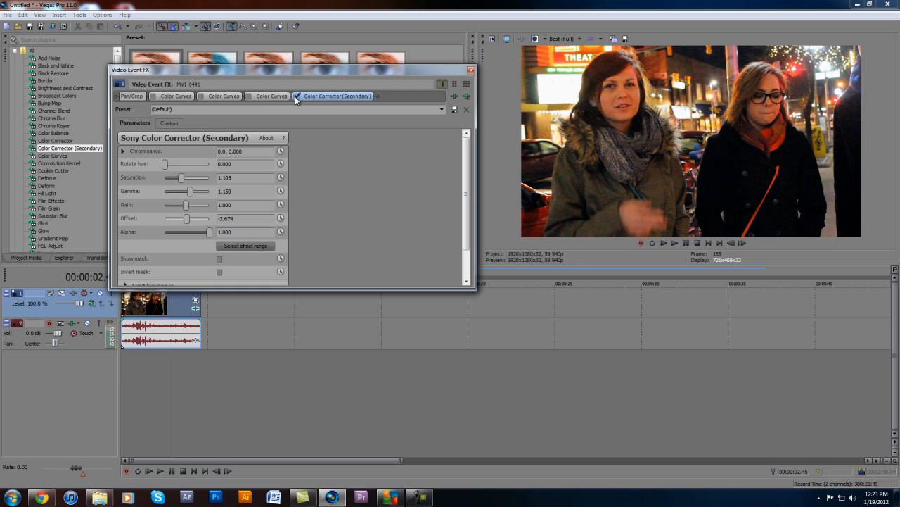
pyautogui.click(248, 96)
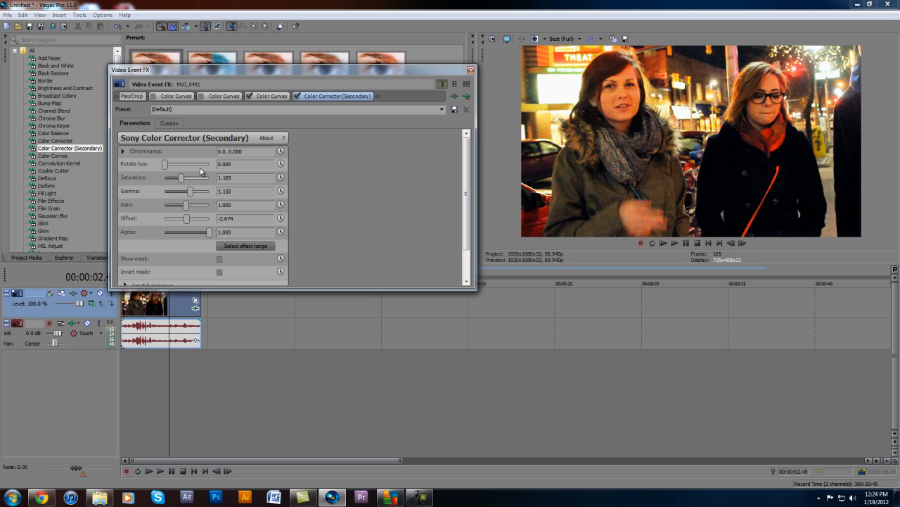
# Set the secondary color corrector's offset to about 2.674 and its gamma to 1.15
pyautogui.moveTo(163, 162)
pyautogui.mouseDown()
pyautogui.moveTo(208, 164)
pyautogui.moveTo(158, 179)
pyautogui.mouseUp()
pyautogui.moveTo(190, 191); pyautogui.dragTo(186, 221)
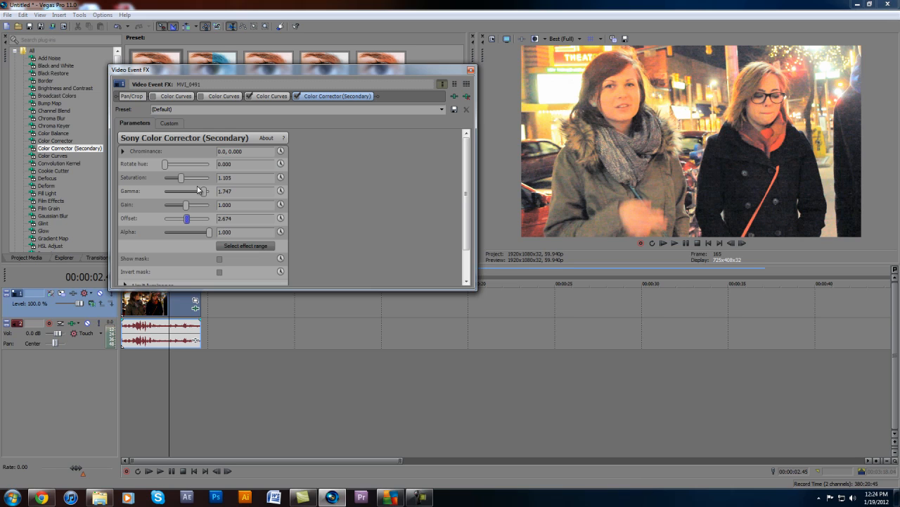
pyautogui.click(249, 190)
pyautogui.write('1.15')
pyautogui.press('Return')
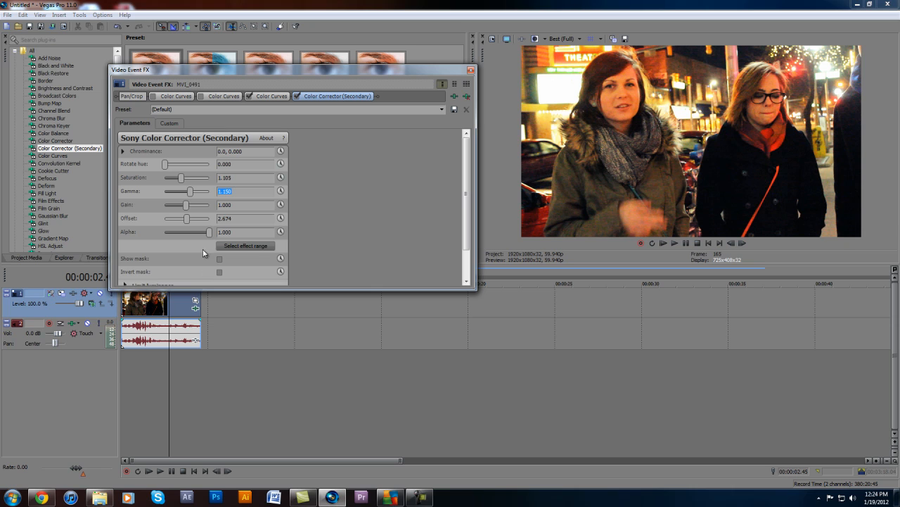
# Fine-tune the secondary color corrector's offset slightly and close the clip's effects window
pyautogui.click(187, 220)
pyautogui.moveTo(187, 221); pyautogui.dragTo(187, 223)
pyautogui.click(187, 223)
pyautogui.click(473, 71)
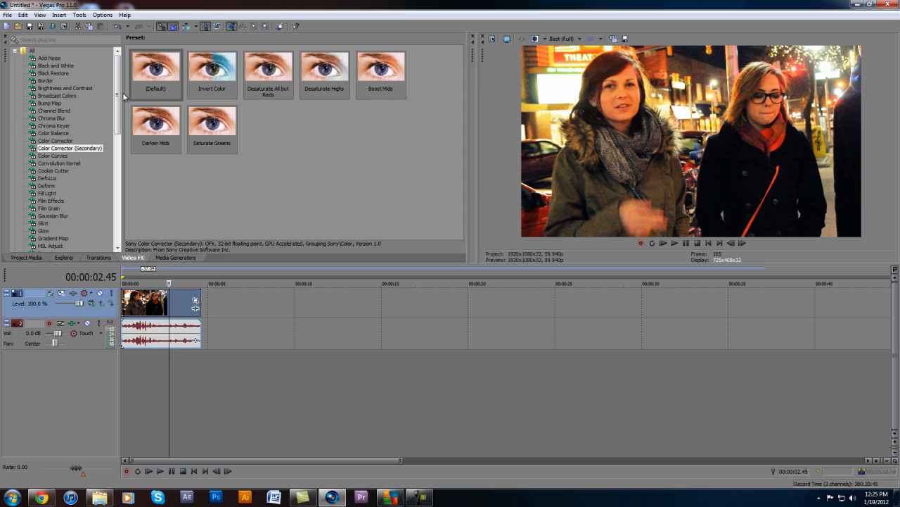
# Add the default Color Corrector to the video clip and shift its wheels toward red: low 106.7/0.348, mid 90.0/0.079, high 90.0/0.016
pyautogui.click(51, 143)
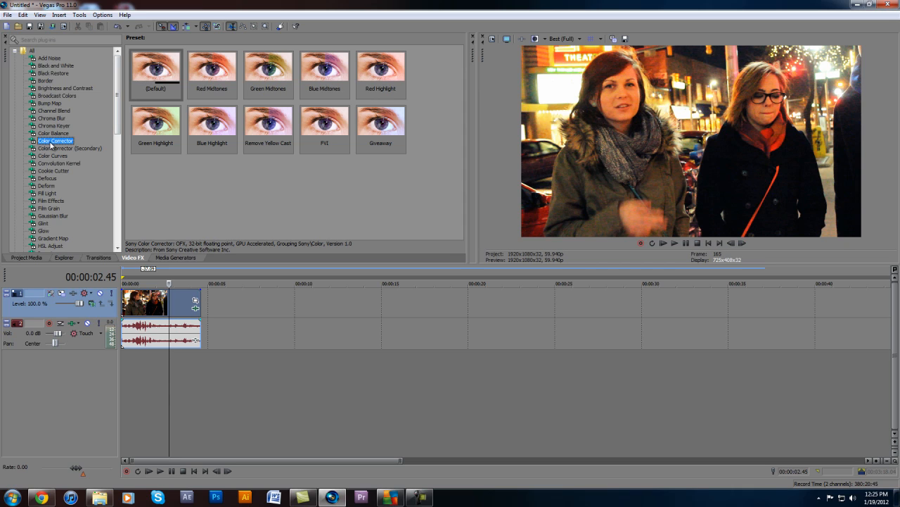
pyautogui.moveTo(153, 70); pyautogui.dragTo(175, 316)
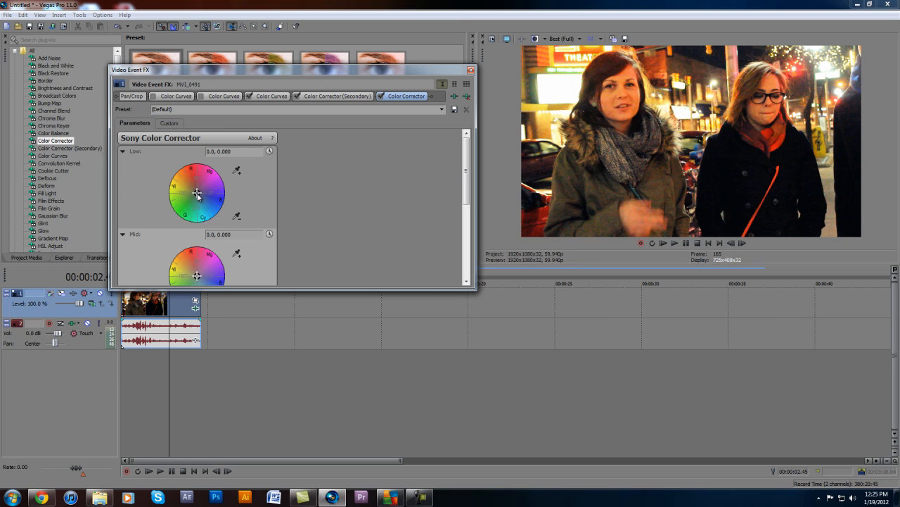
pyautogui.moveTo(197, 194)
pyautogui.mouseDown()
pyautogui.moveTo(200, 153)
pyautogui.moveTo(160, 183)
pyautogui.moveTo(222, 174)
pyautogui.moveTo(161, 76)
pyautogui.moveTo(231, 138)
pyautogui.moveTo(151, 141)
pyautogui.moveTo(144, 102)
pyautogui.moveTo(188, 194)
pyautogui.moveTo(196, 183)
pyautogui.moveTo(211, 201)
pyautogui.moveTo(201, 191)
pyautogui.moveTo(162, 192)
pyautogui.moveTo(159, 221)
pyautogui.moveTo(152, 211)
pyautogui.moveTo(195, 196)
pyautogui.moveTo(194, 183)
pyautogui.mouseUp()
pyautogui.moveTo(197, 275)
pyautogui.mouseDown()
pyautogui.moveTo(194, 208)
pyautogui.moveTo(164, 327)
pyautogui.moveTo(200, 212)
pyautogui.moveTo(277, 270)
pyautogui.moveTo(120, 274)
pyautogui.moveTo(115, 287)
pyautogui.moveTo(197, 273)
pyautogui.mouseUp()
pyautogui.moveTo(466, 193); pyautogui.dragTo(465, 253)
pyautogui.moveTo(196, 224)
pyautogui.mouseDown()
pyautogui.moveTo(249, 243)
pyautogui.moveTo(51, 202)
pyautogui.moveTo(73, 195)
pyautogui.moveTo(116, 134)
pyautogui.moveTo(304, 242)
pyautogui.moveTo(190, 264)
pyautogui.moveTo(197, 218)
pyautogui.moveTo(199, 232)
pyautogui.mouseUp()
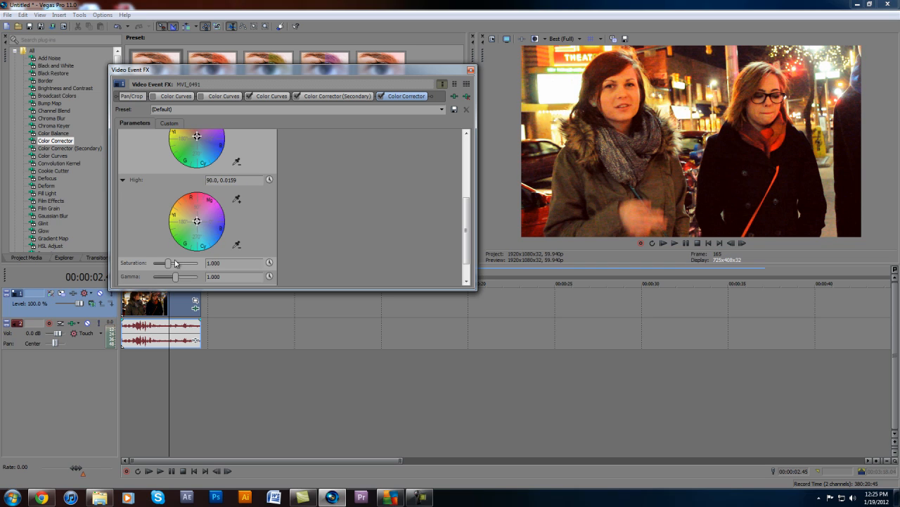
# Try a slightly higher saturation on the Color Corrector and return it to 1
pyautogui.moveTo(169, 265)
pyautogui.mouseDown()
pyautogui.moveTo(200, 265)
pyautogui.moveTo(171, 265)
pyautogui.mouseUp()
pyautogui.moveTo(227, 263); pyautogui.dragTo(15, 206)
pyautogui.write('1')
pyautogui.press('Return')
# Review the Color Corrector's remaining parameters and its custom view of the three color wheels
pyautogui.scroll(-1, 447, 246)
pyautogui.scroll(1, 446, 257)
pyautogui.click(167, 125)
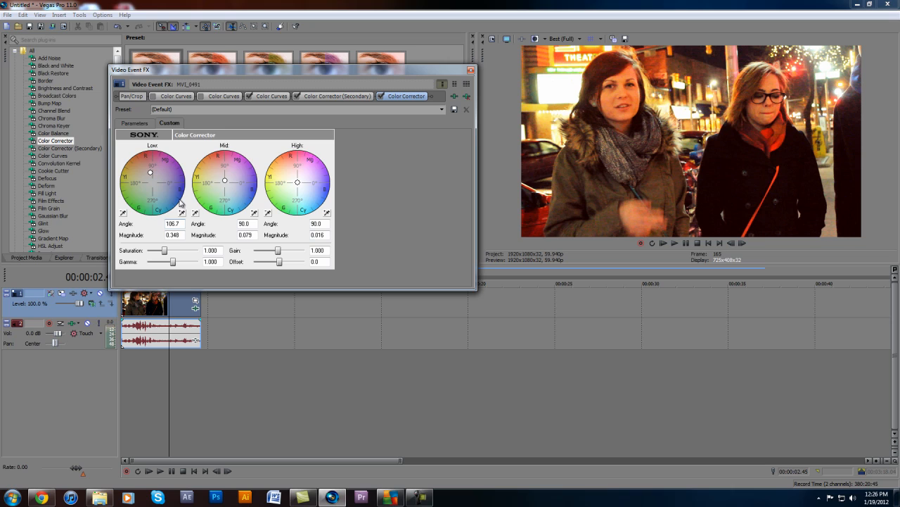
pyautogui.click(145, 126)
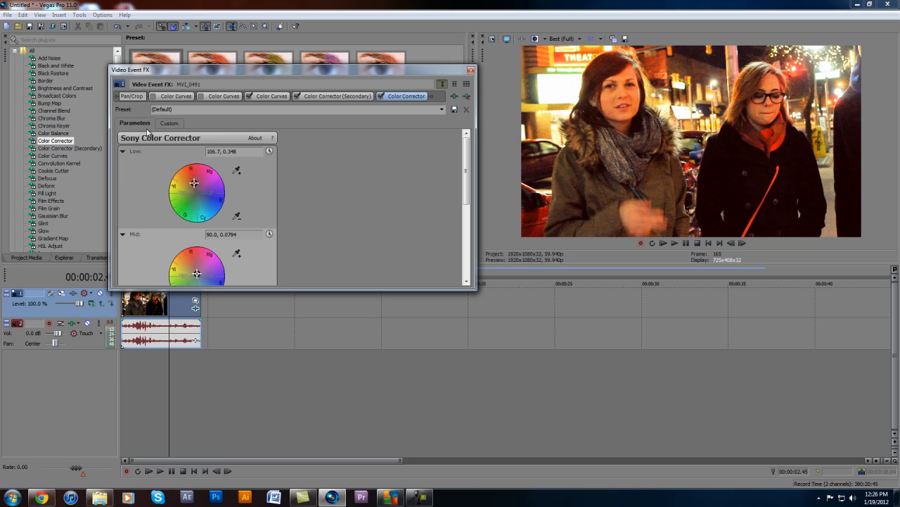
# Sample the scarf in the preview for the Color Corrector's low wheel and shift that wheel slightly further toward red
pyautogui.click(239, 172)
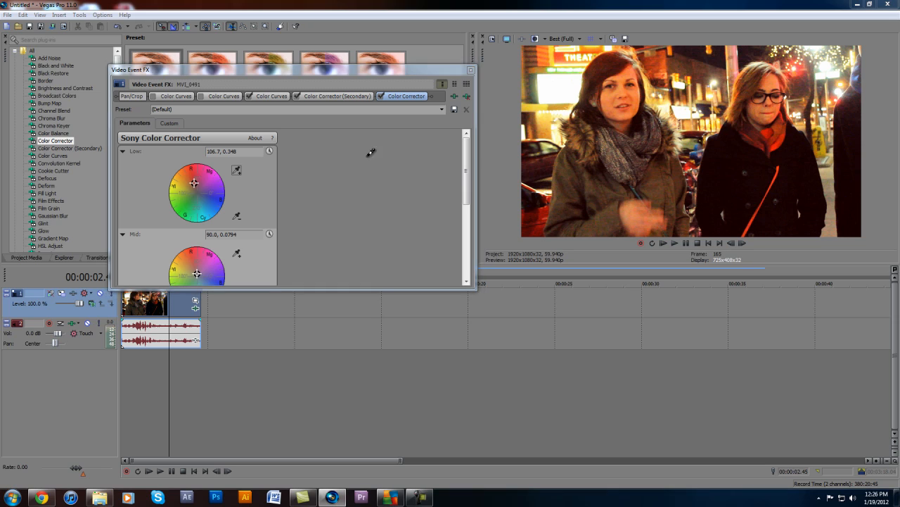
pyautogui.click(611, 149)
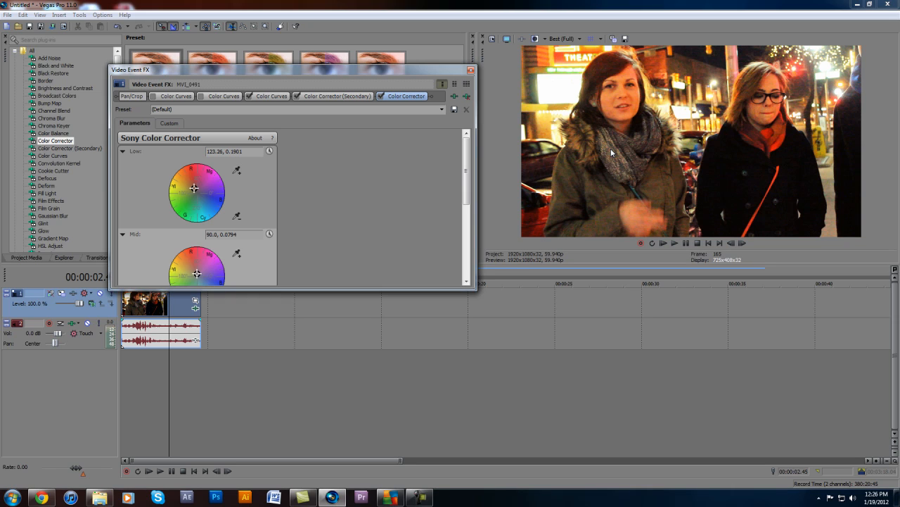
pyautogui.moveTo(194, 188); pyautogui.dragTo(196, 183)
pyautogui.click(470, 69)
# Find the Soft Contrast effect and add its Soft Moderate Contrast preset to the video clip
pyautogui.scroll(-3, 57, 185)
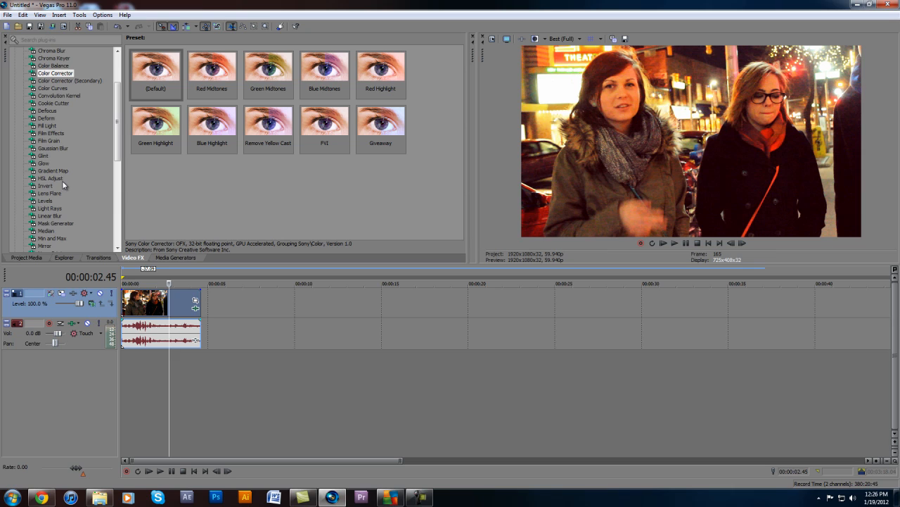
pyautogui.click(62, 180)
pyautogui.scroll(-2, 62, 185)
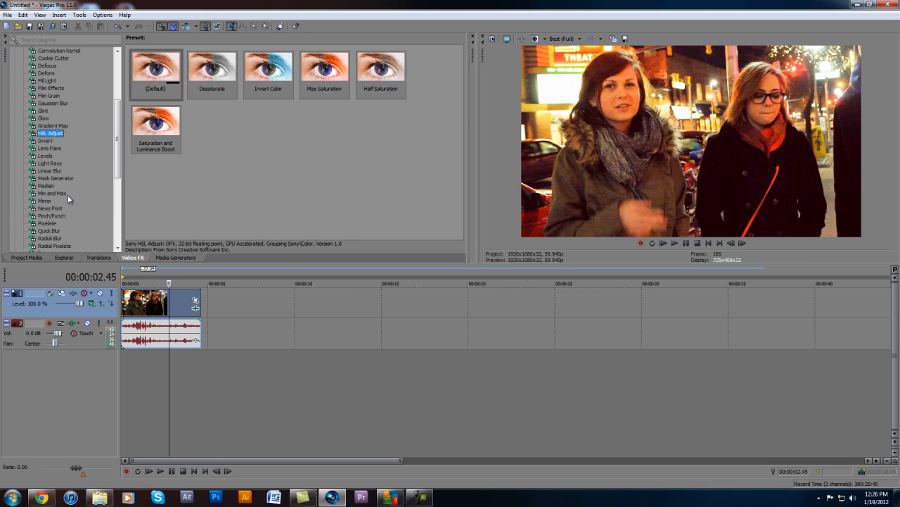
pyautogui.scroll(-2, 73, 219)
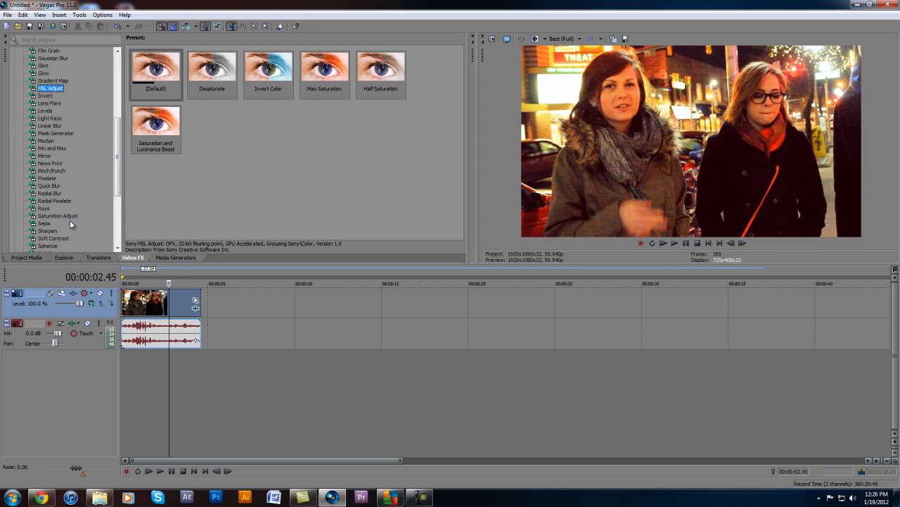
pyautogui.scroll(-1, 70, 224)
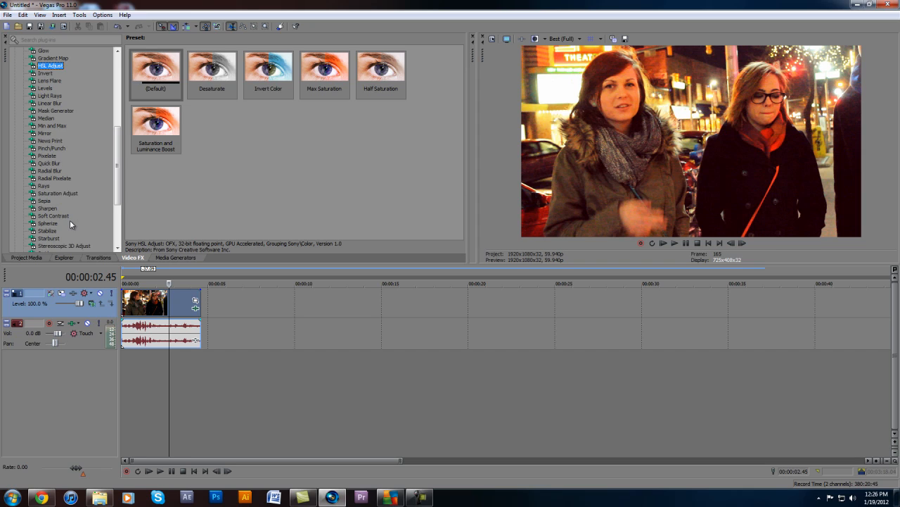
pyautogui.click(64, 215)
pyautogui.moveTo(143, 65); pyautogui.dragTo(142, 303)
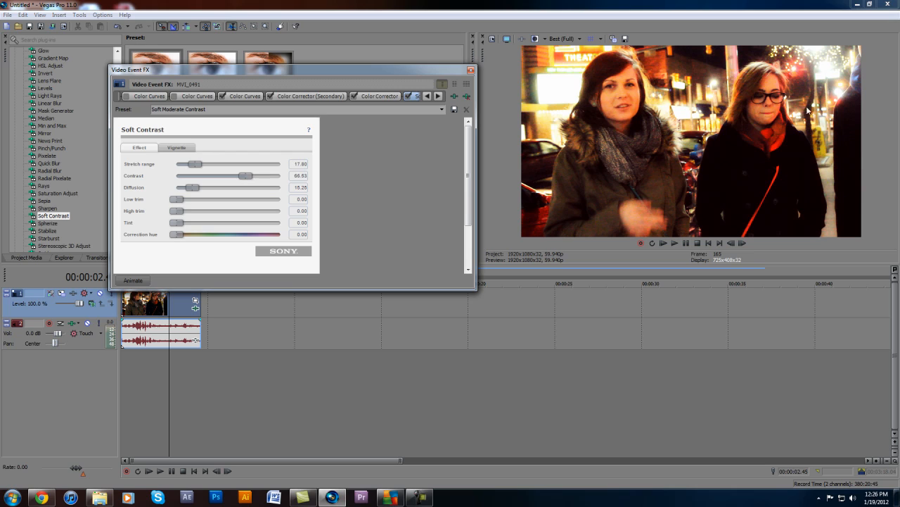
# Set the Soft Contrast effect's contrast and stretch range to 0 and open its vignette settings
pyautogui.moveTo(246, 175); pyautogui.dragTo(105, 188)
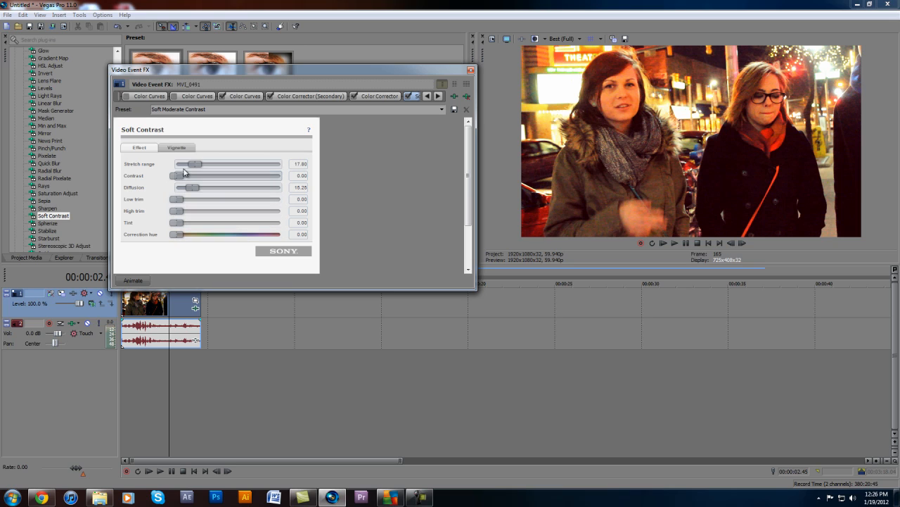
pyautogui.moveTo(197, 167); pyautogui.dragTo(2, 181)
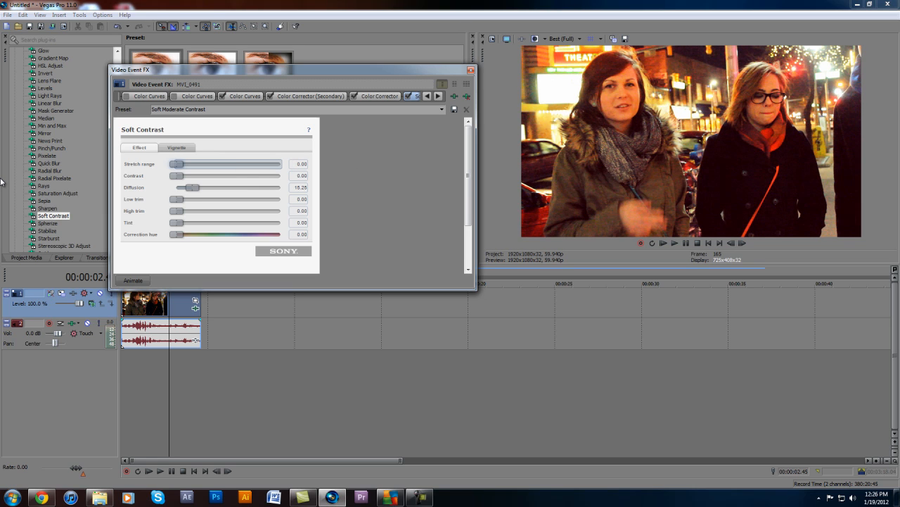
pyautogui.click(177, 147)
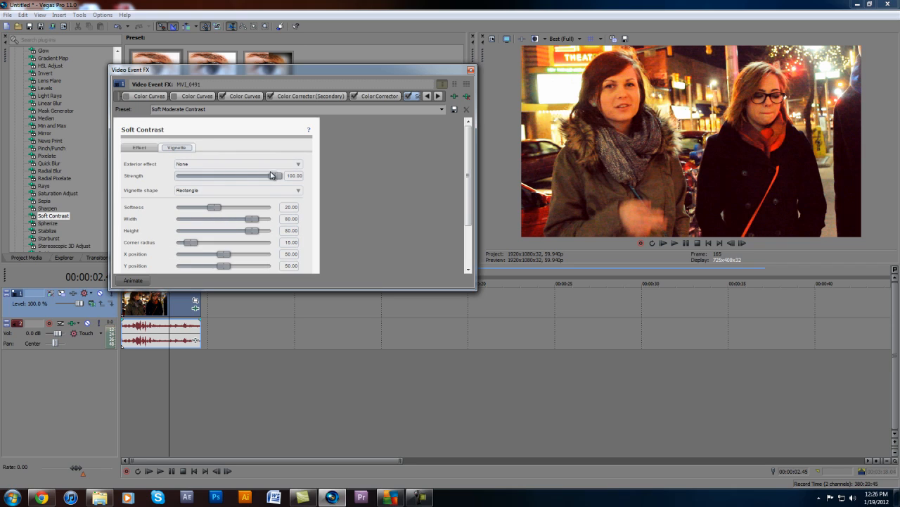
# Switch off the Soft Contrast effect, then widen, reposition and close the clip's effects window
pyautogui.click(414, 98)
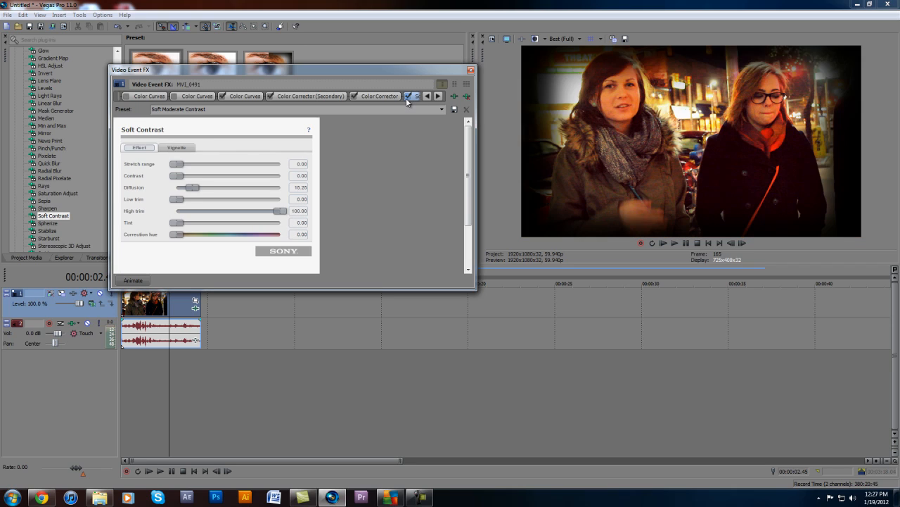
pyautogui.click(407, 96)
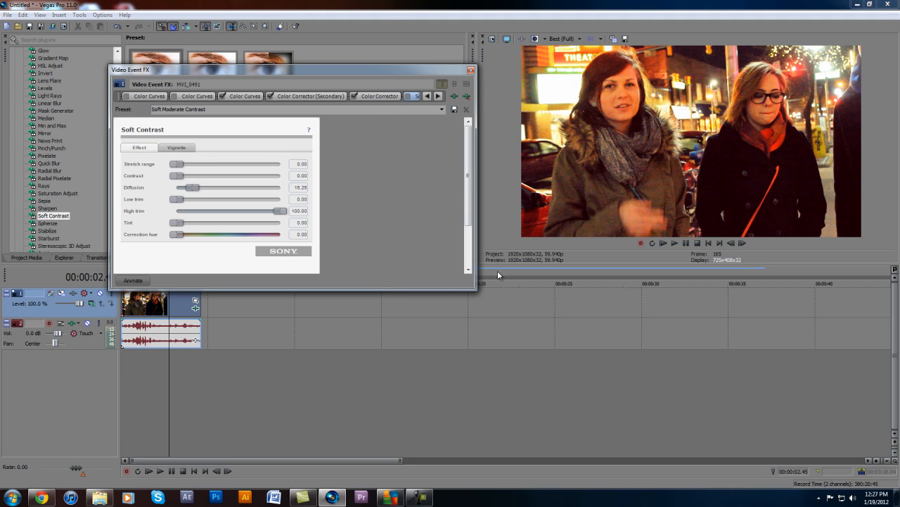
pyautogui.moveTo(475, 286); pyautogui.dragTo(556, 268)
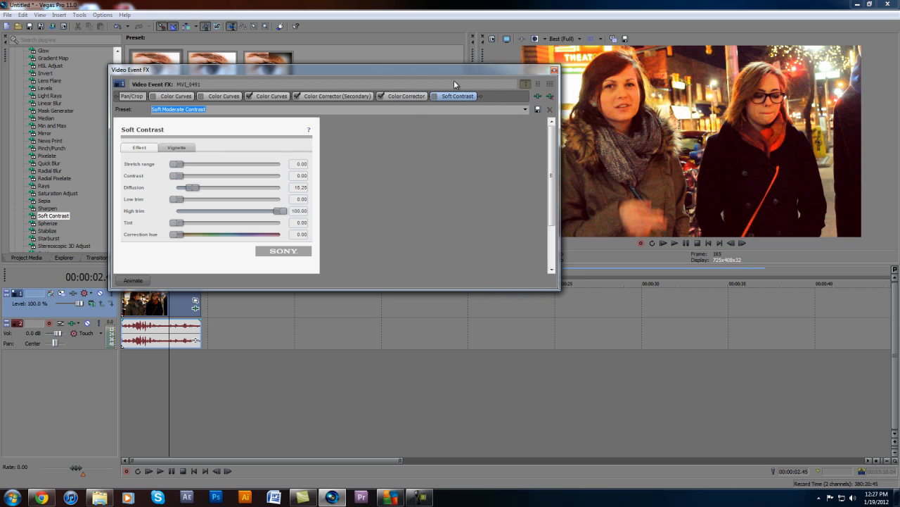
pyautogui.moveTo(338, 68); pyautogui.dragTo(371, 95)
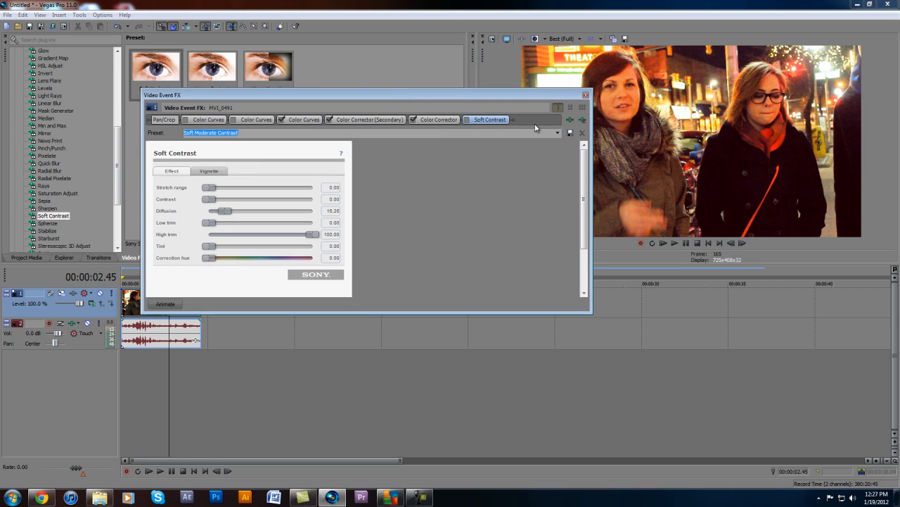
pyautogui.click(477, 121)
pyautogui.click(586, 95)
# Add the Warm Vignette preset of Soft Contrast to the clip and move the effects window clear of the preview
pyautogui.moveTo(247, 65); pyautogui.dragTo(165, 310)
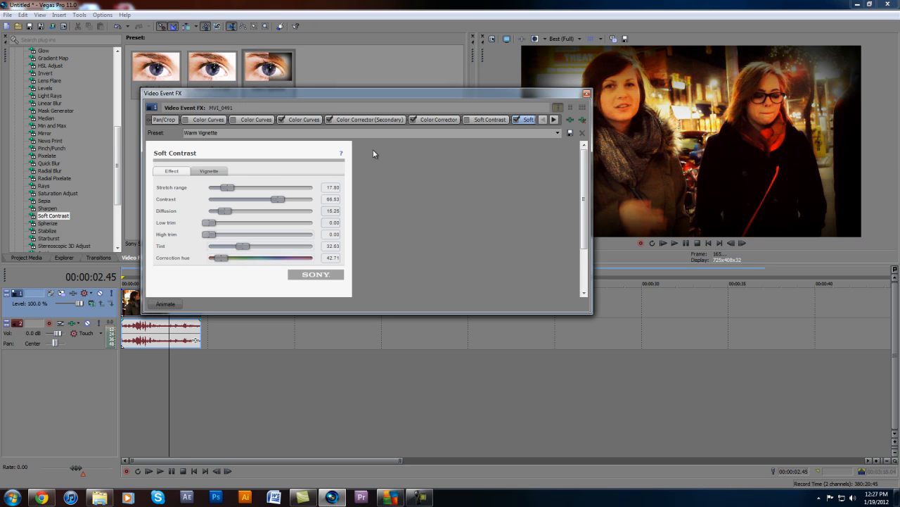
pyautogui.moveTo(562, 93); pyautogui.dragTo(413, 64)
pyautogui.moveTo(456, 44); pyautogui.dragTo(441, 105)
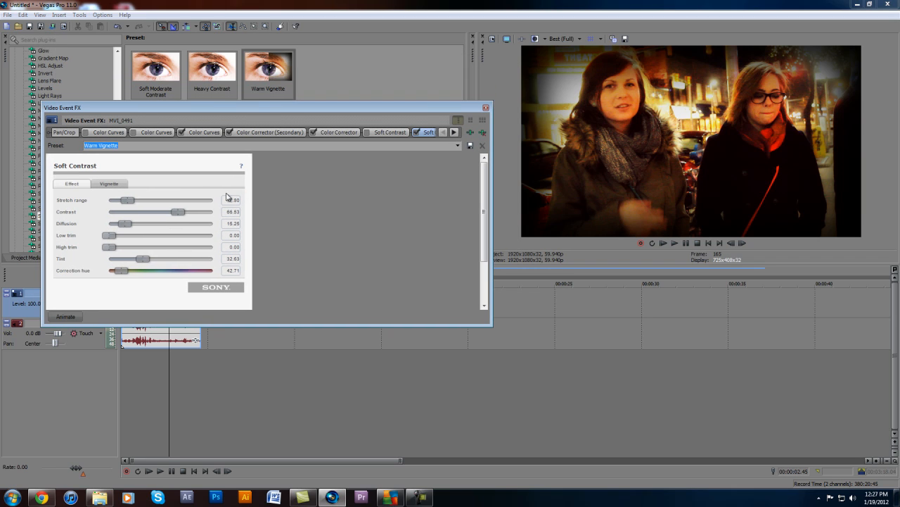
# Set the Warm Vignette effect's contrast to 0 and its vignette strength to about 64
pyautogui.moveTo(175, 217); pyautogui.dragTo(1, 237)
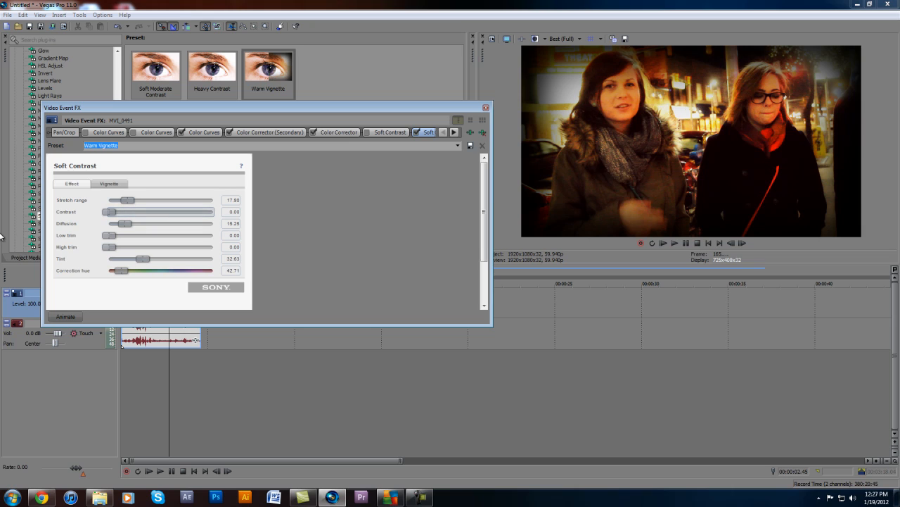
pyautogui.click(116, 185)
pyautogui.moveTo(207, 212); pyautogui.dragTo(170, 211)
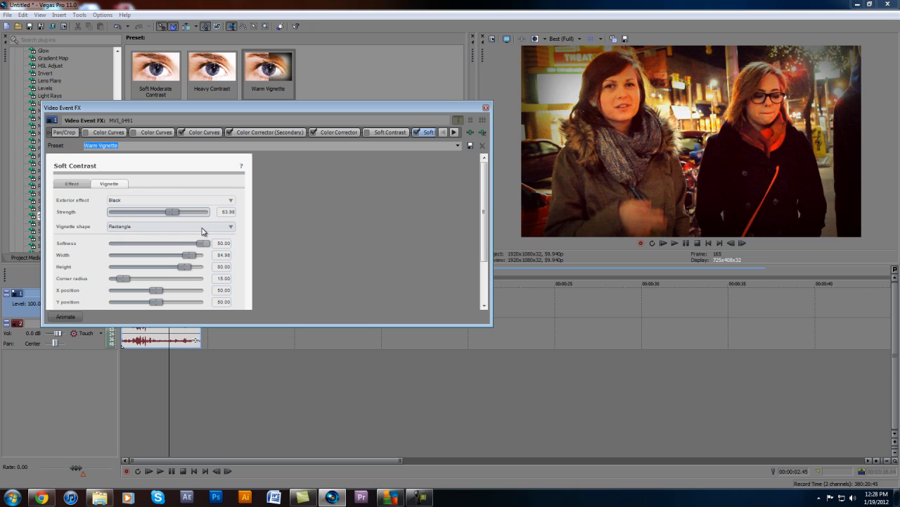
# Try Blur as the vignette's exterior effect, return it to Black and close the effects window
pyautogui.click(221, 201)
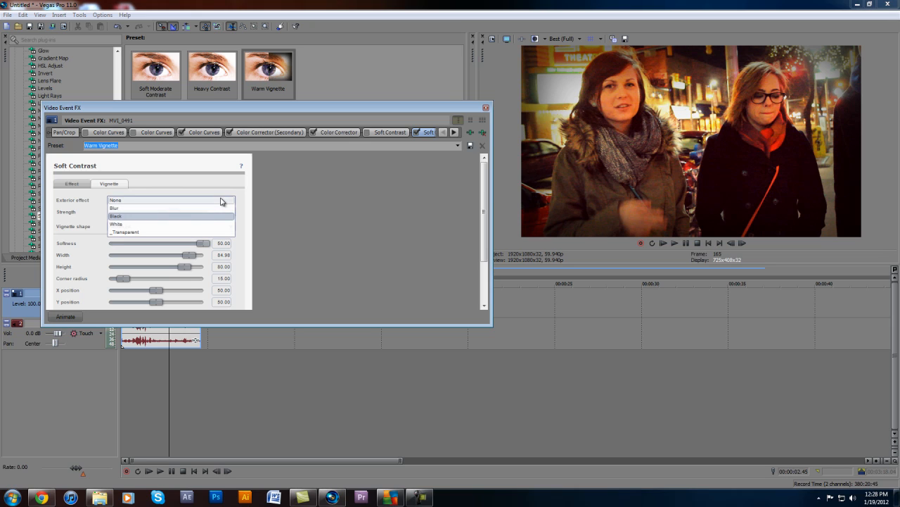
pyautogui.click(168, 208)
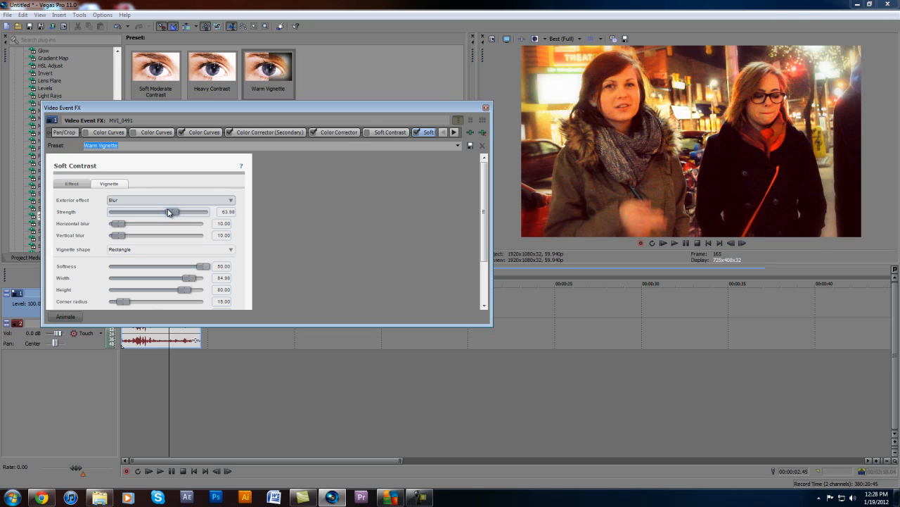
pyautogui.click(129, 200)
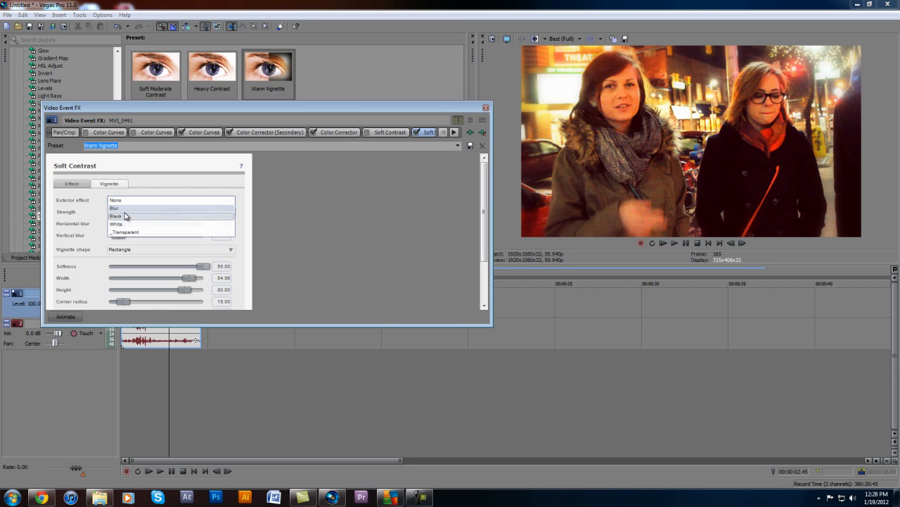
pyautogui.click(127, 216)
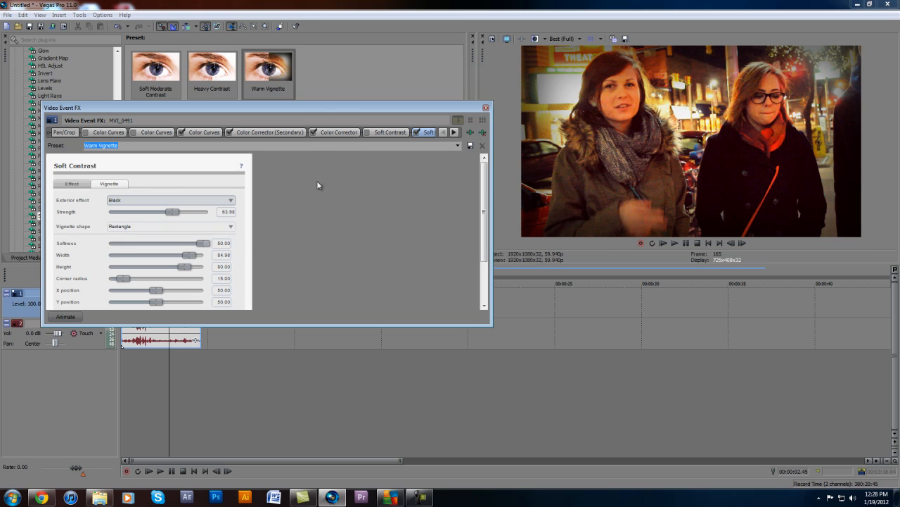
pyautogui.click(485, 109)
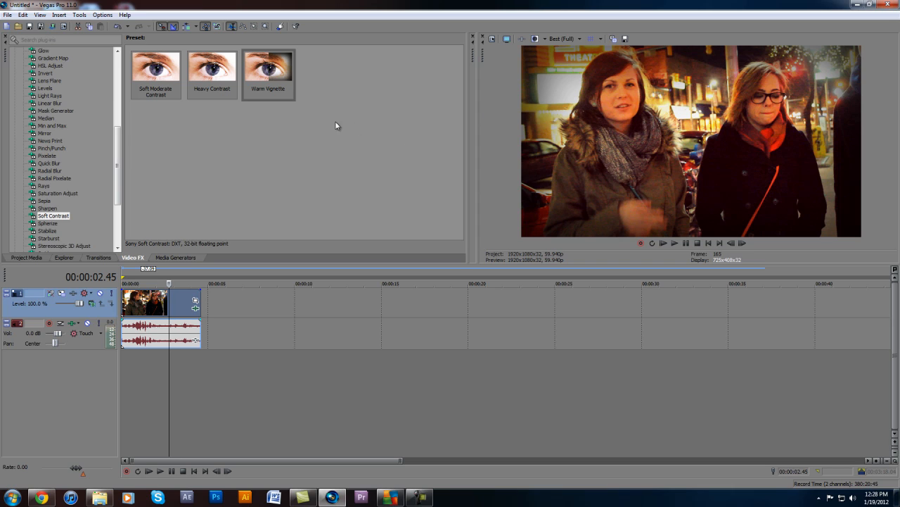
# Show the presets of the Min and Max effect and browse the effects list
pyautogui.click(59, 127)
pyautogui.scroll(2, 59, 128)
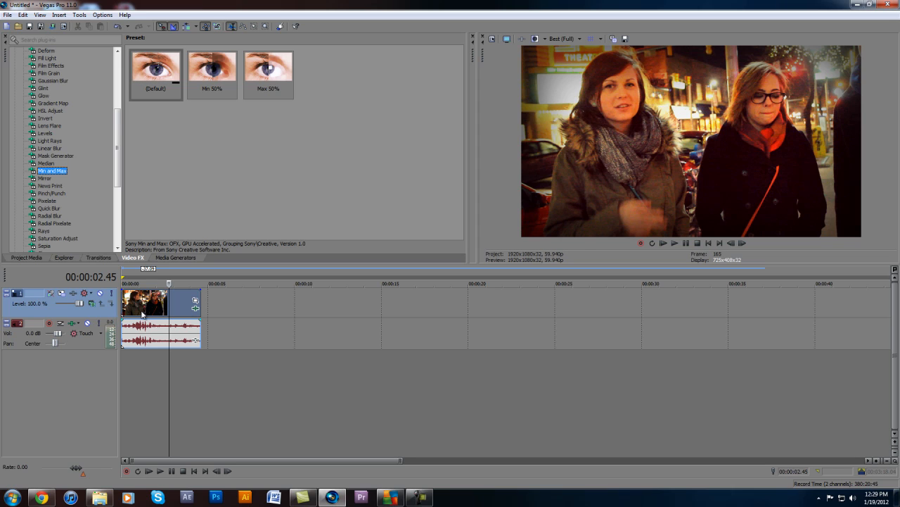
pyautogui.scroll(1, 143, 314)
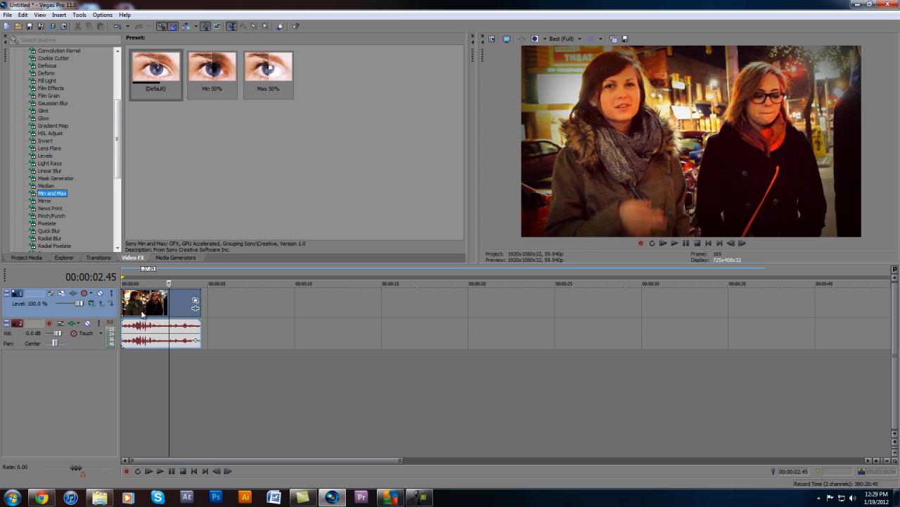